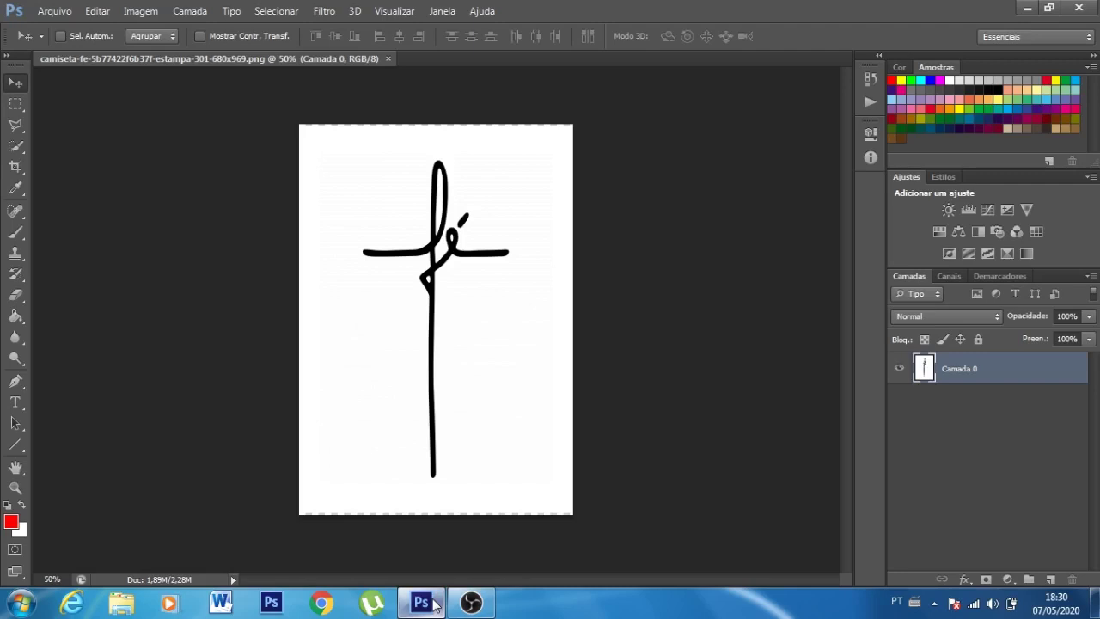
# Crop the left, right, bottom and top white margins tightly around the fé cross.
pyautogui.press('c')
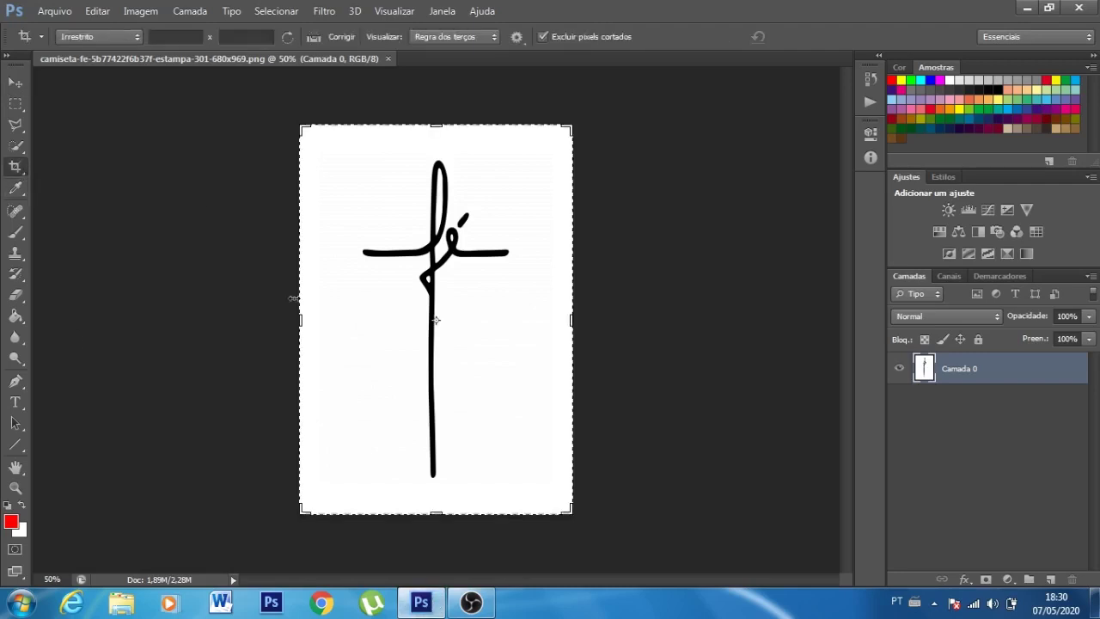
pyautogui.moveTo(301, 320); pyautogui.dragTo(327, 322)
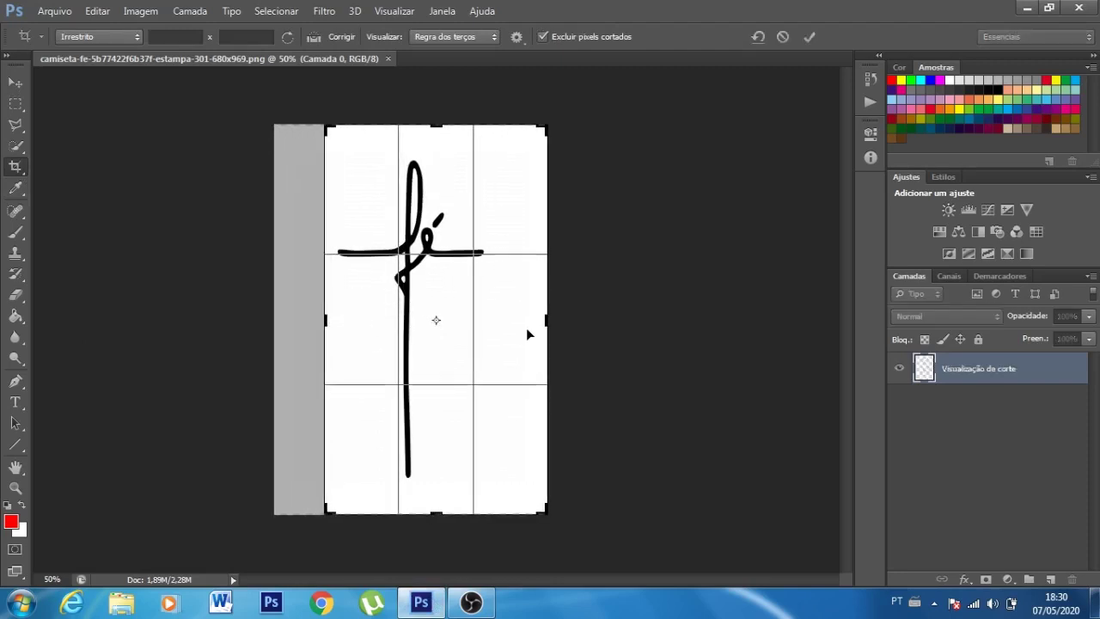
pyautogui.moveTo(545, 319); pyautogui.dragTo(523, 310)
pyautogui.moveTo(436, 512); pyautogui.dragTo(436, 496)
pyautogui.moveTo(439, 144); pyautogui.dragTo(440, 172)
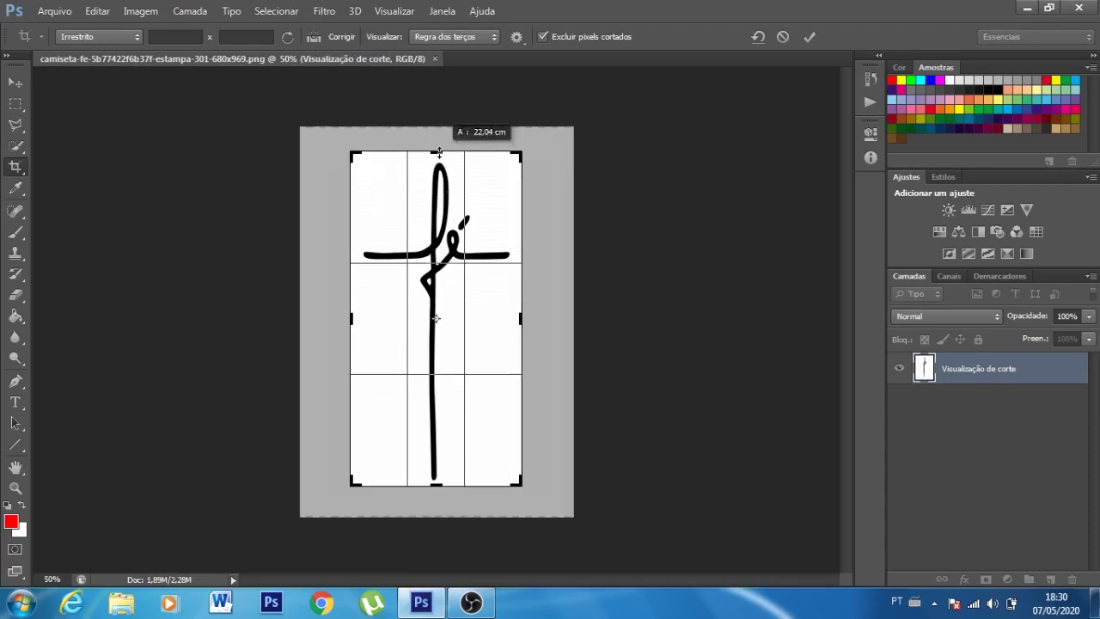
pyautogui.press('Return')
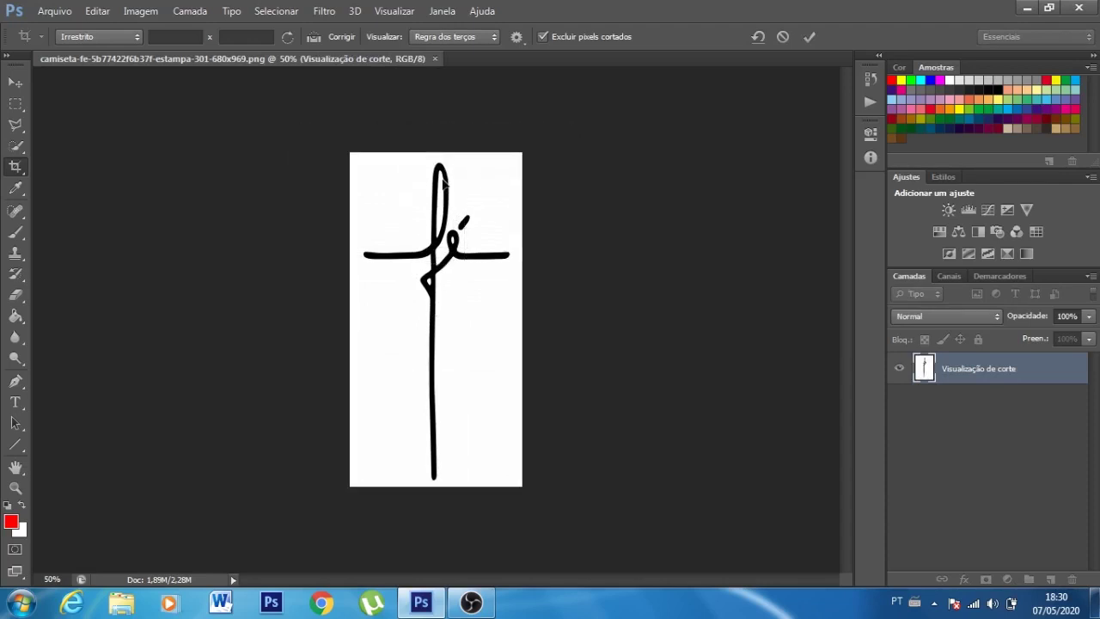
pyautogui.press('v')
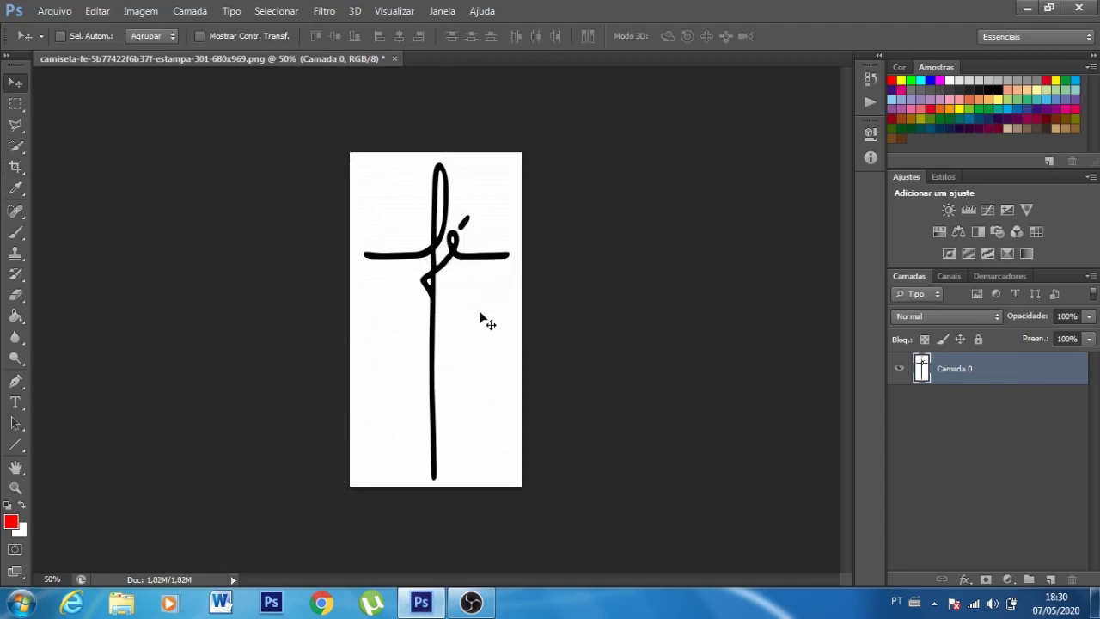
pyautogui.hotkey('ctrl', '0')
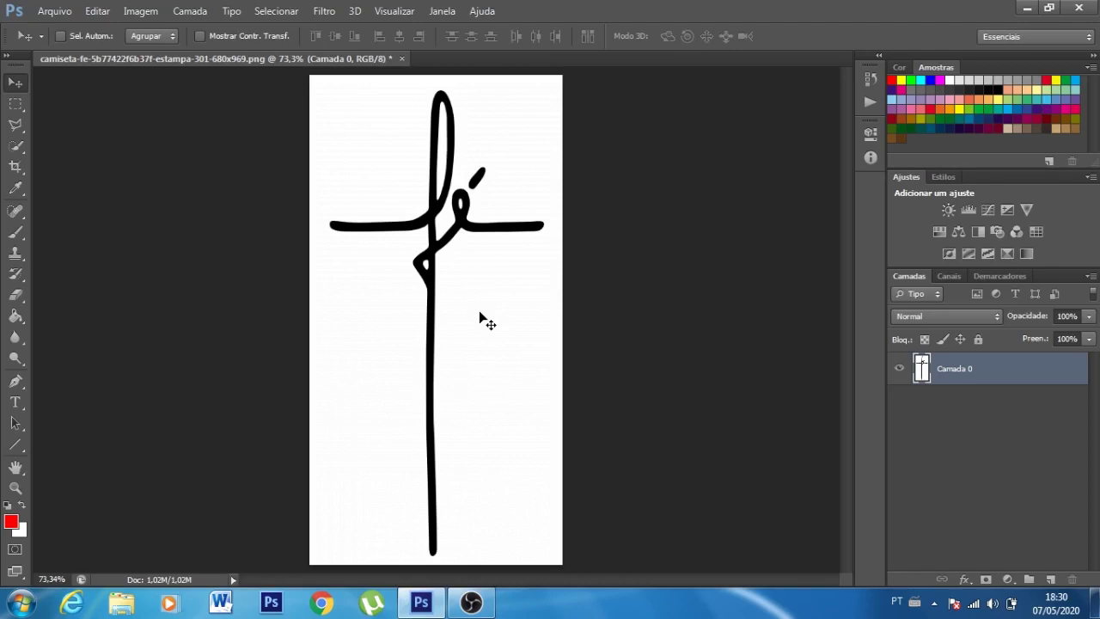
# Resize the image to 45 cm tall at 300 pixels/inch, giving 2744 × 5315 px.
pyautogui.hotkey('ctrl', 'alt', 'i')
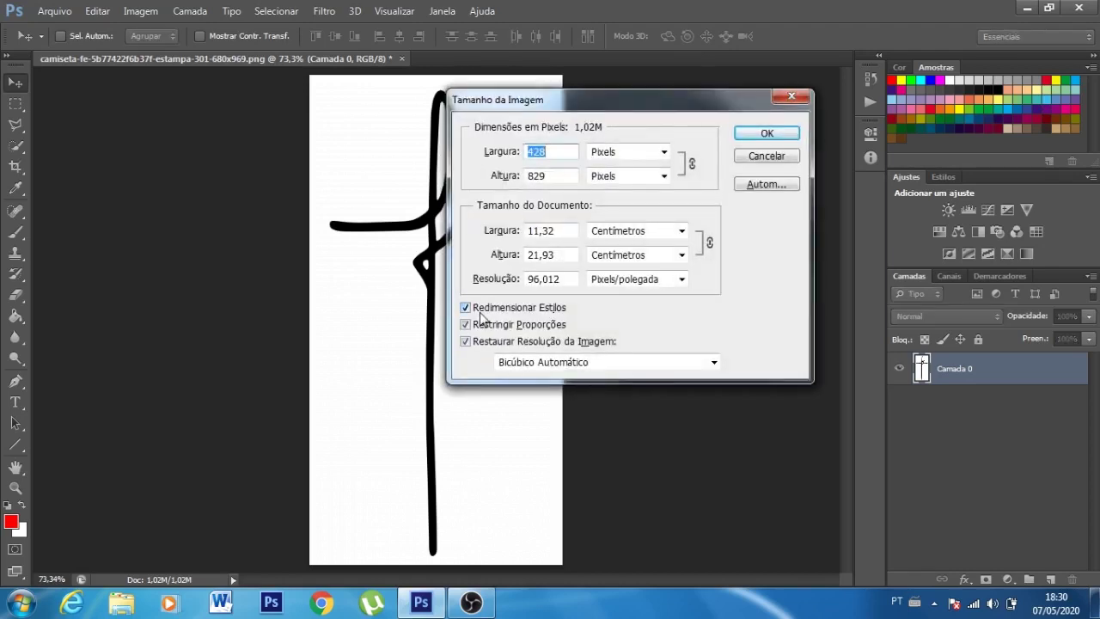
pyautogui.doubleClick(541, 255)
pyautogui.write('45')
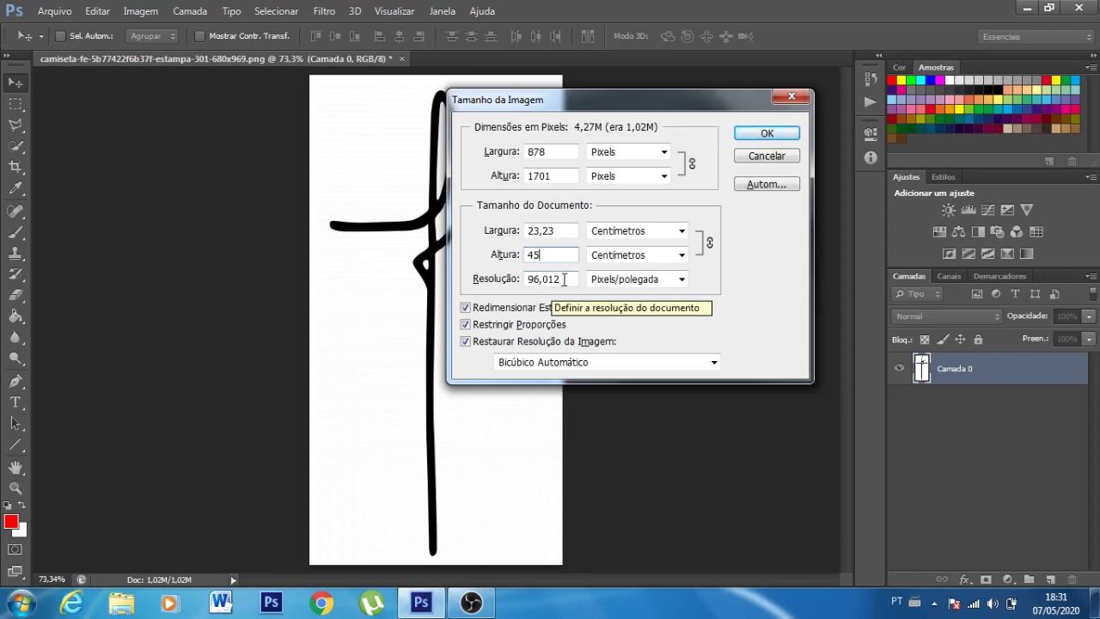
pyautogui.doubleClick(564, 278)
pyautogui.write('300')
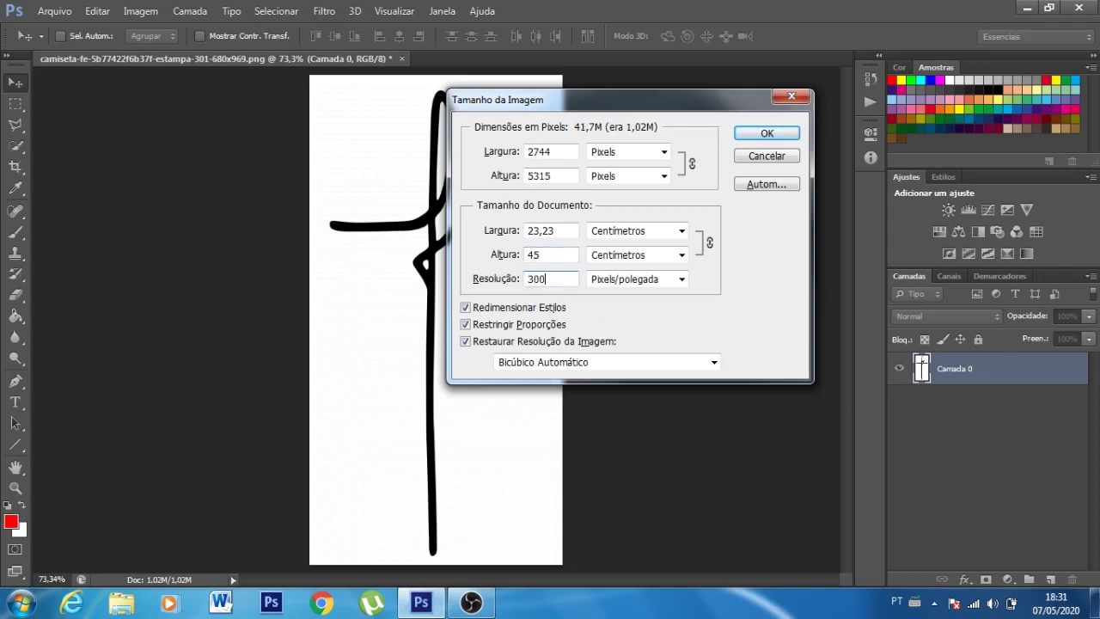
pyautogui.click(761, 135)
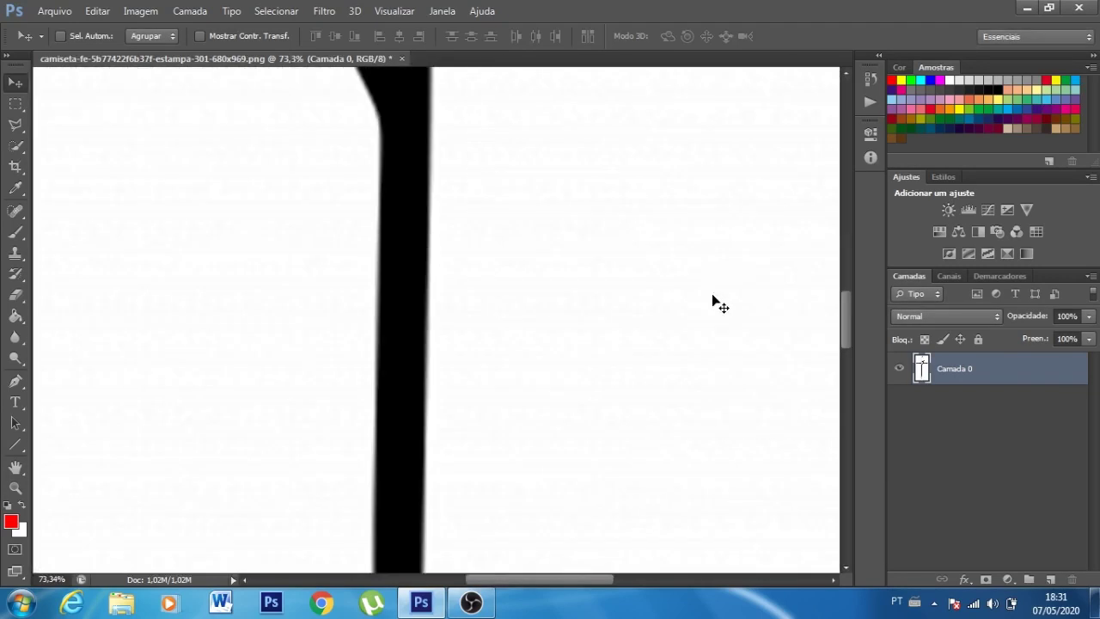
# Set Levels input values to 113, 1,00 and 187 for solid black strokes on white.
pyautogui.scroll(2, 711, 301)
pyautogui.scroll(2, 712, 322)
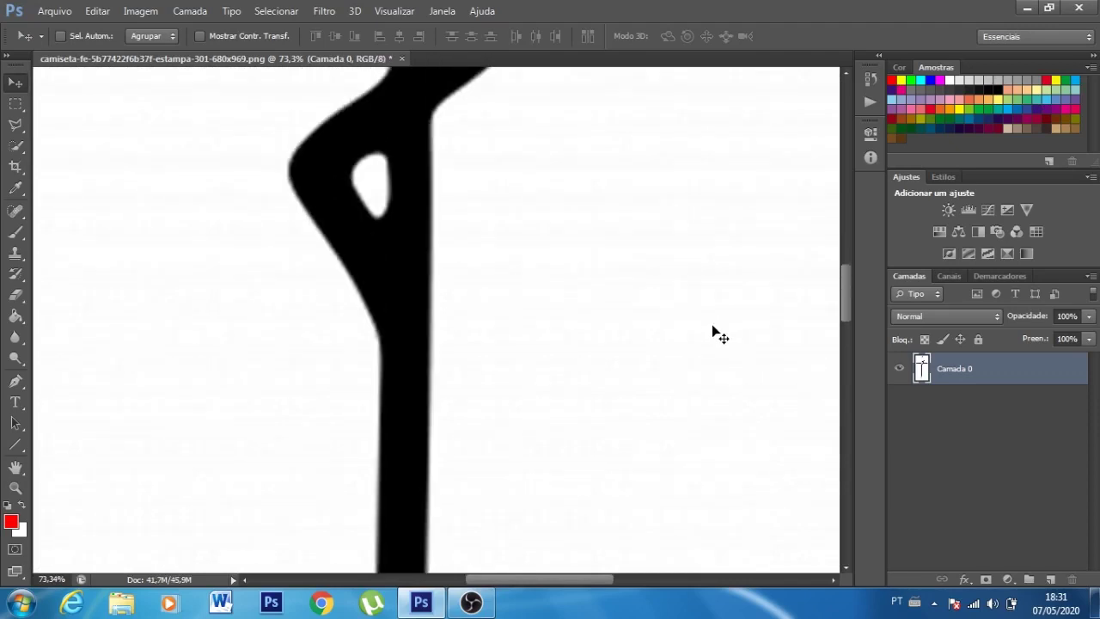
pyautogui.scroll(2, 712, 335)
pyautogui.scroll(2, 718, 340)
pyautogui.scroll(2, 718, 340)
pyautogui.scroll(1, 718, 341)
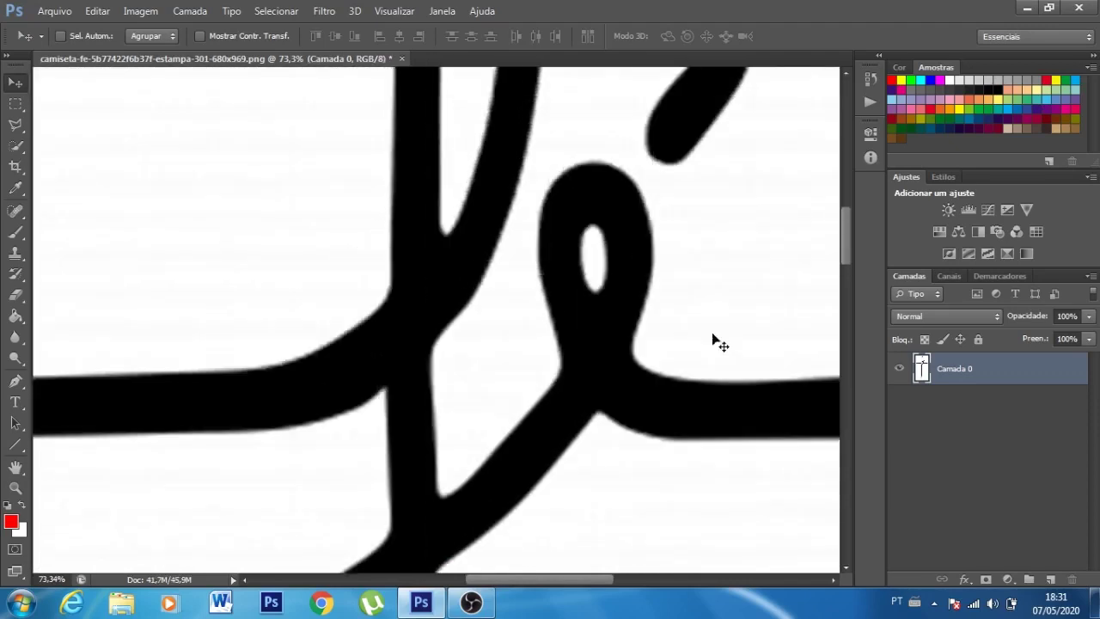
pyautogui.scroll(1, 719, 342)
pyautogui.scroll(2, 714, 340)
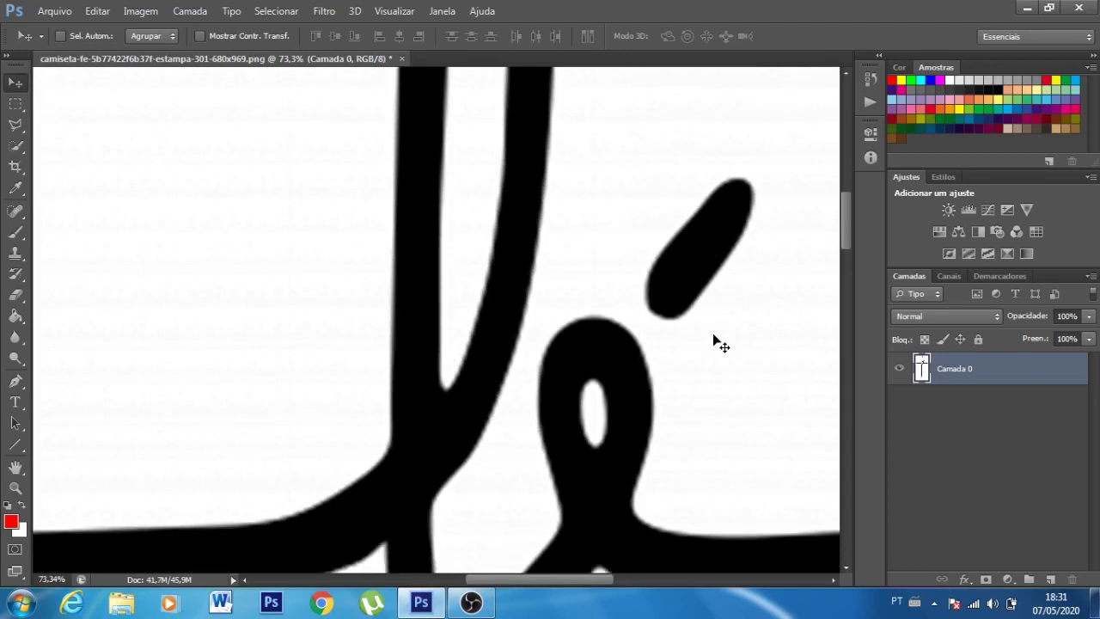
pyautogui.scroll(2, 713, 340)
pyautogui.scroll(-1, 720, 345)
pyautogui.scroll(-1, 721, 346)
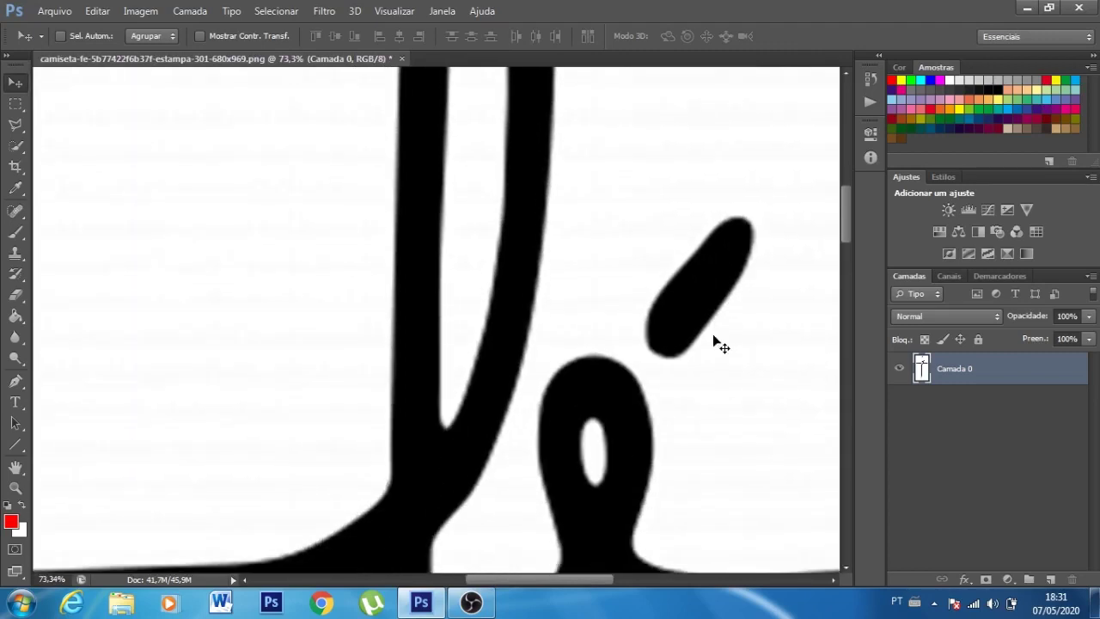
pyautogui.hotkey('ctrl', 'l')
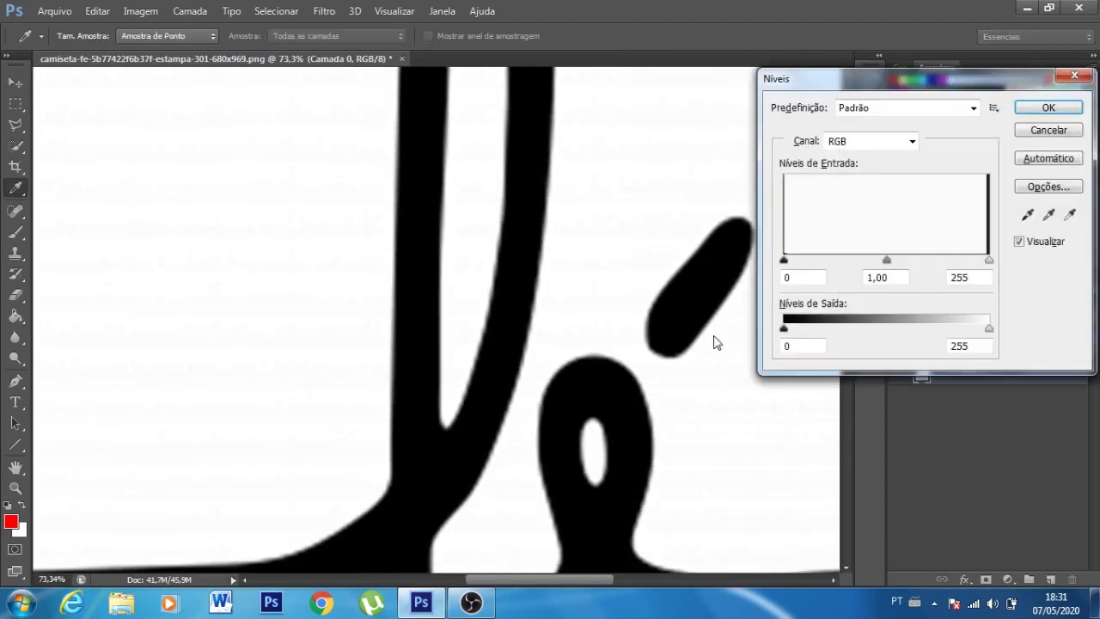
pyautogui.moveTo(989, 259); pyautogui.dragTo(966, 261)
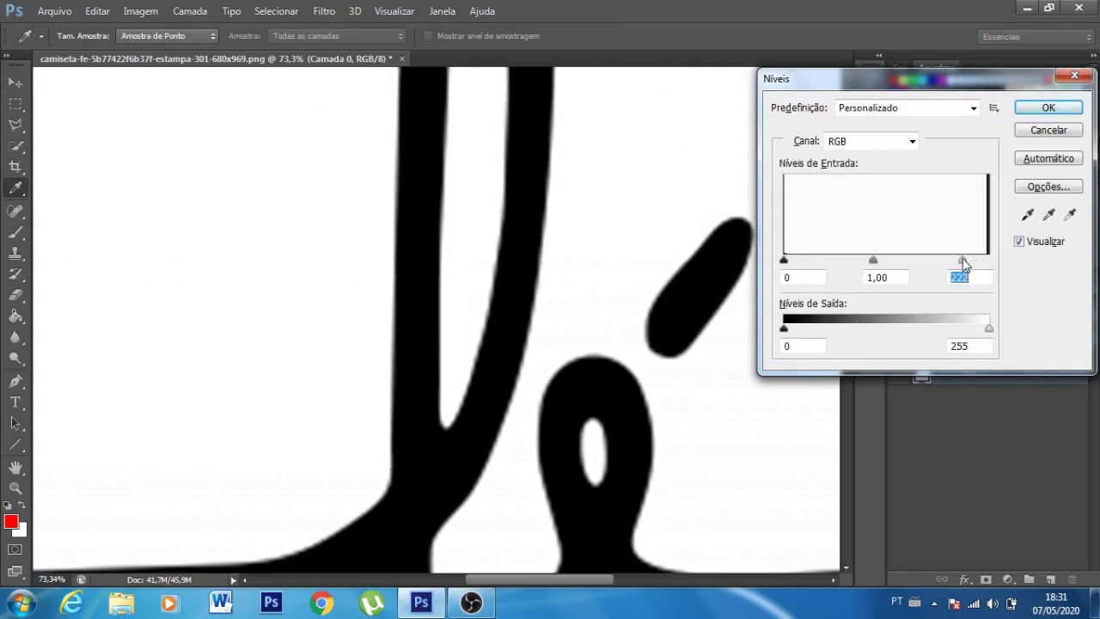
pyautogui.moveTo(966, 265); pyautogui.dragTo(937, 271)
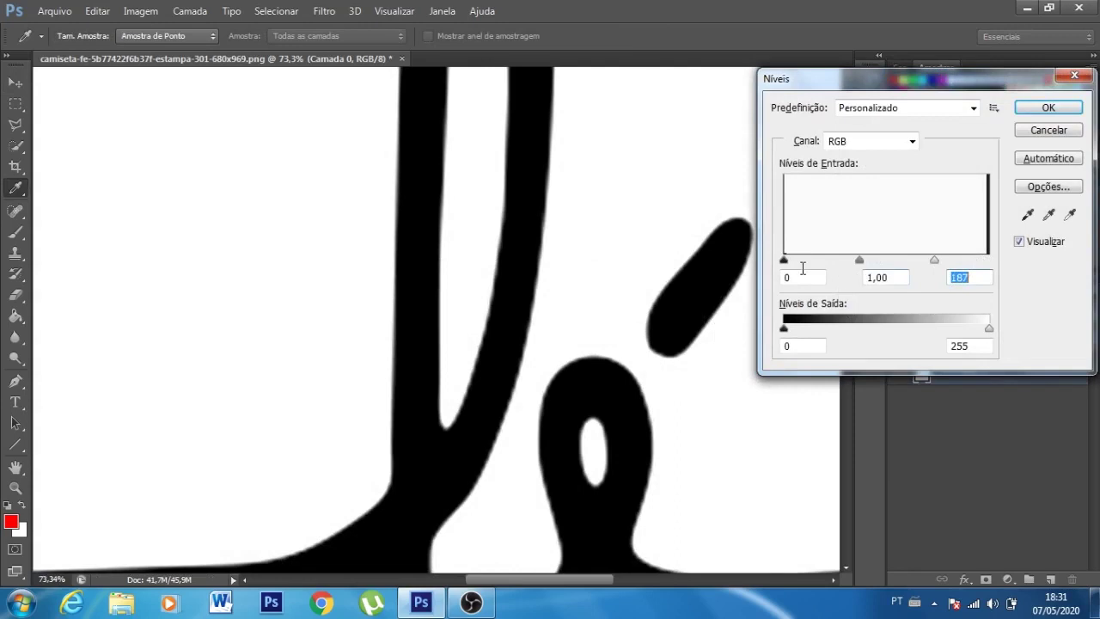
pyautogui.moveTo(783, 260); pyautogui.dragTo(857, 259)
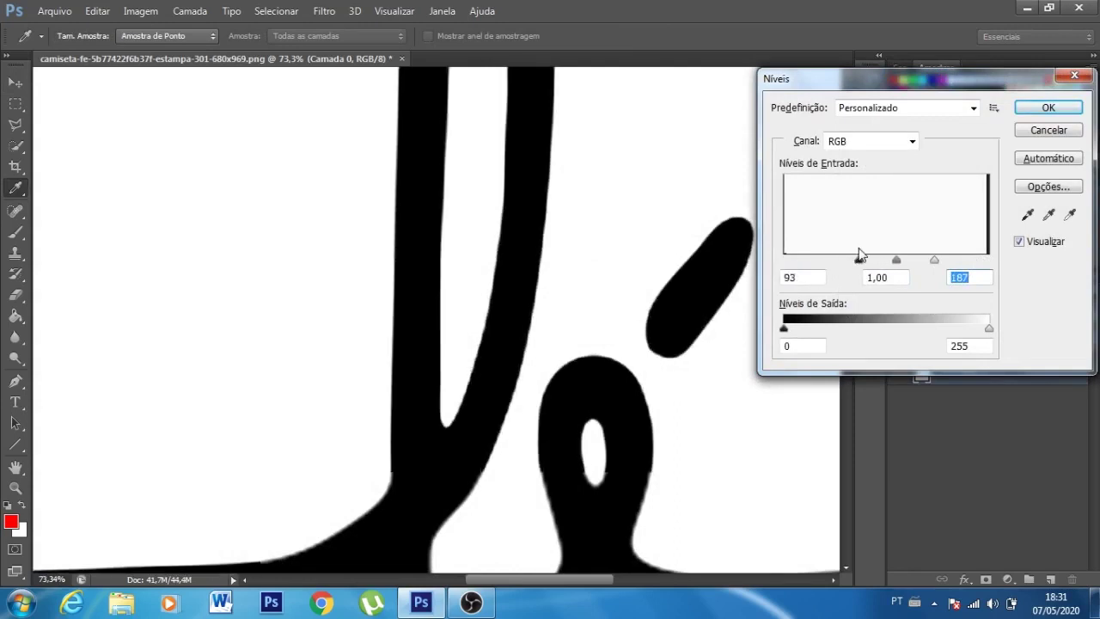
pyautogui.moveTo(857, 260); pyautogui.dragTo(874, 259)
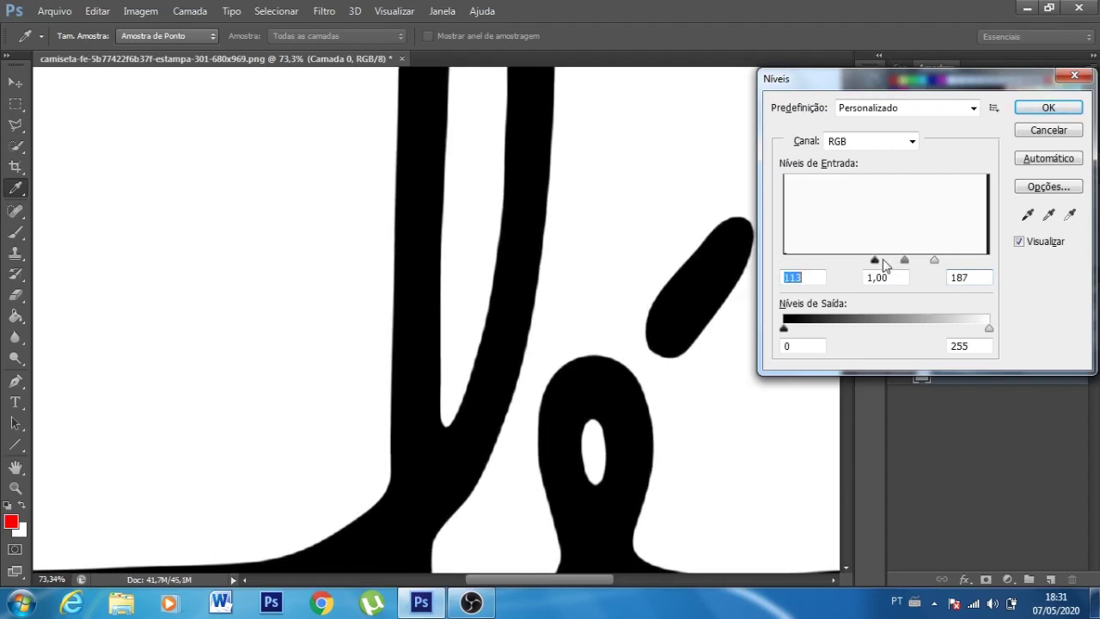
# Check the stem's hardened edges and apply the Levels adjustment.
pyautogui.moveTo(503, 387)
pyautogui.mouseDown()
pyautogui.moveTo(484, 289)
pyautogui.moveTo(497, 225)
pyautogui.mouseUp()
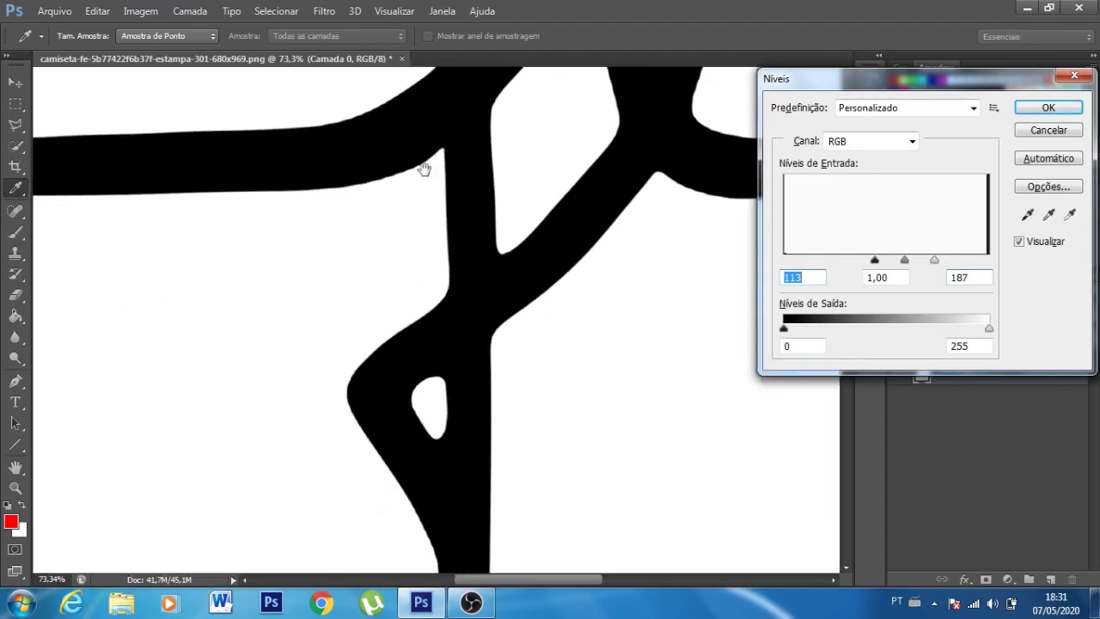
pyautogui.moveTo(427, 368); pyautogui.dragTo(479, 159)
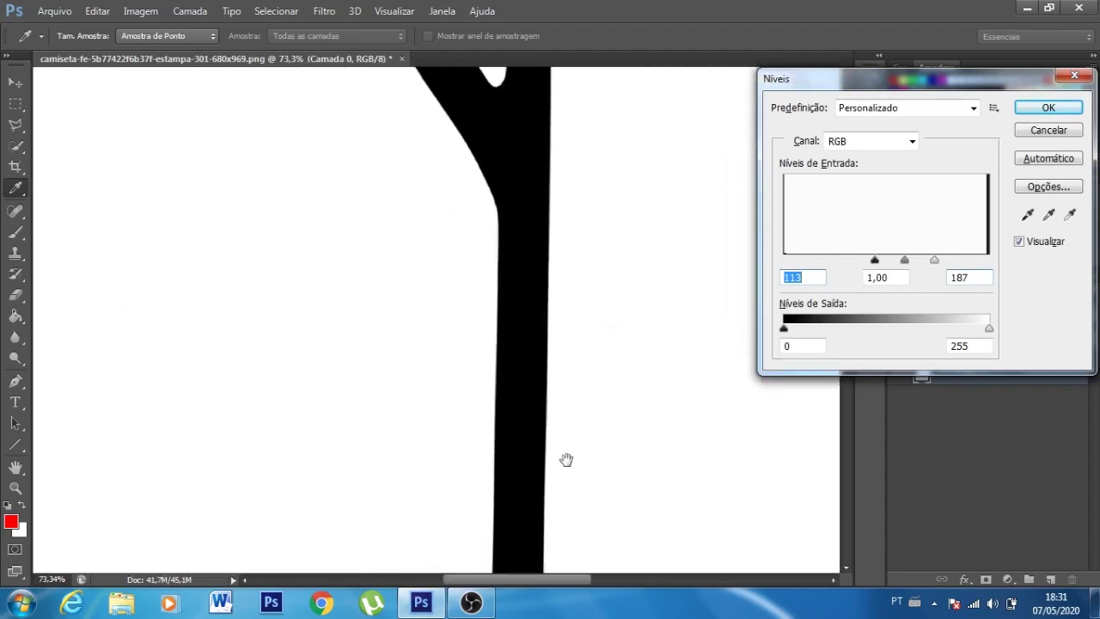
pyautogui.moveTo(545, 421)
pyautogui.mouseDown()
pyautogui.moveTo(401, 242)
pyautogui.moveTo(490, 147)
pyautogui.mouseUp()
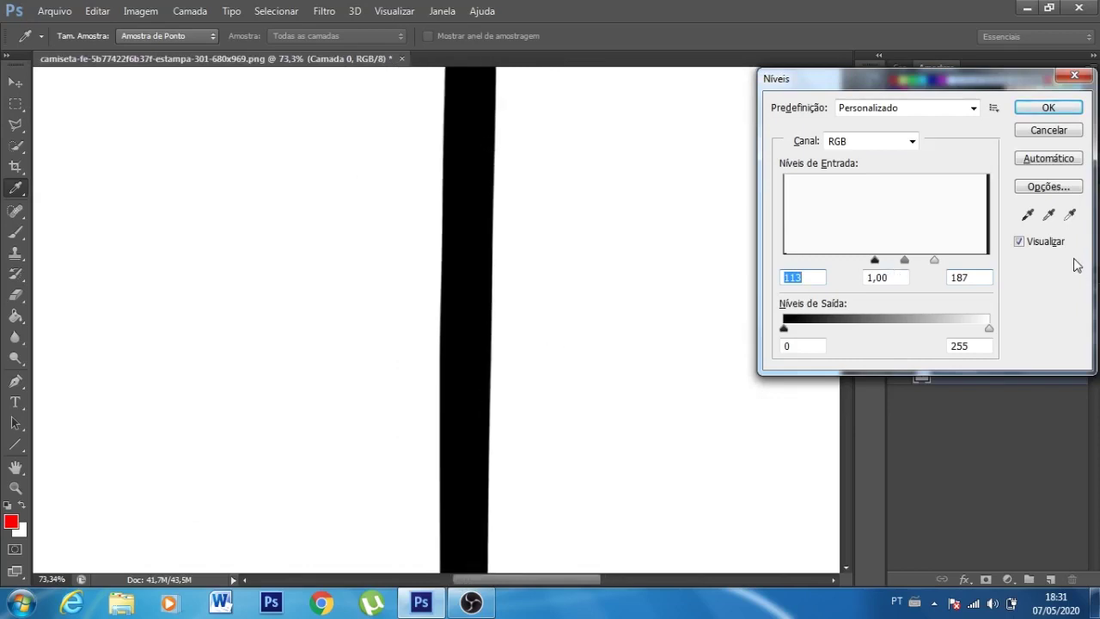
pyautogui.click(1034, 112)
pyautogui.click(1033, 113)
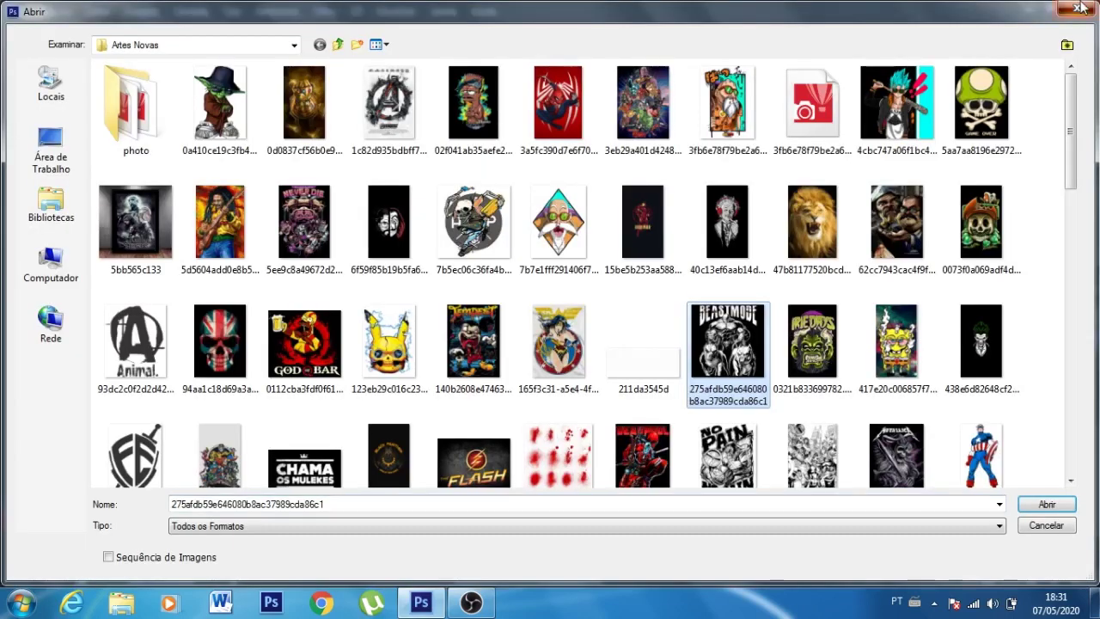
# Zoom out to fit the whole crisp fé cross on screen.
pyautogui.hotkey('ctrl', '0')
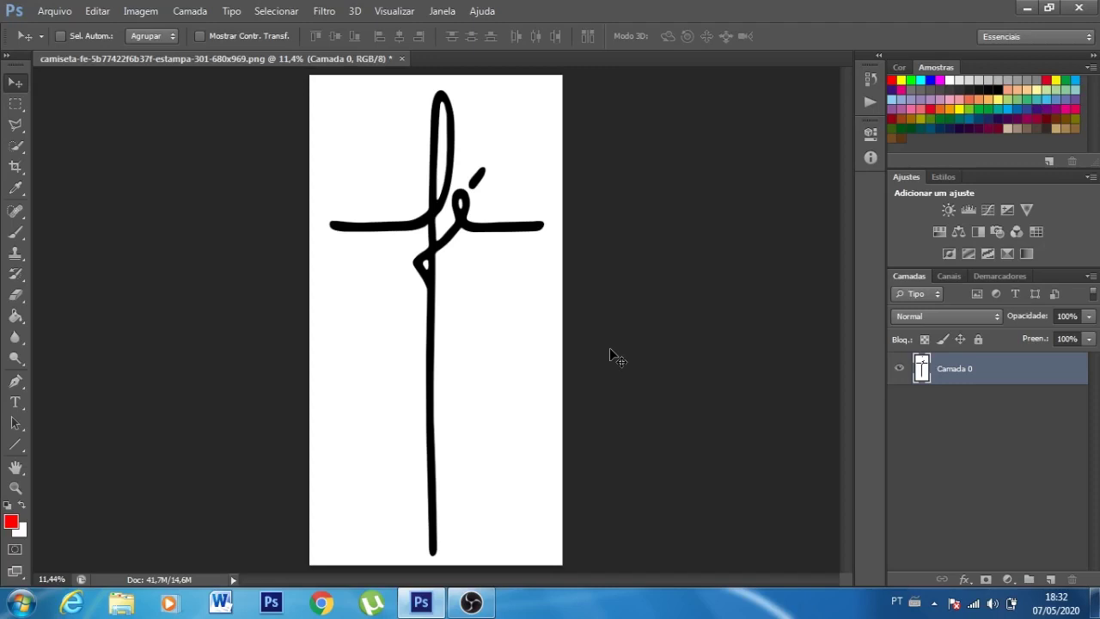
# Create a new 42 × 29,7 cm document at 300 ppi.
pyautogui.hotkey('ctrl', 'n')
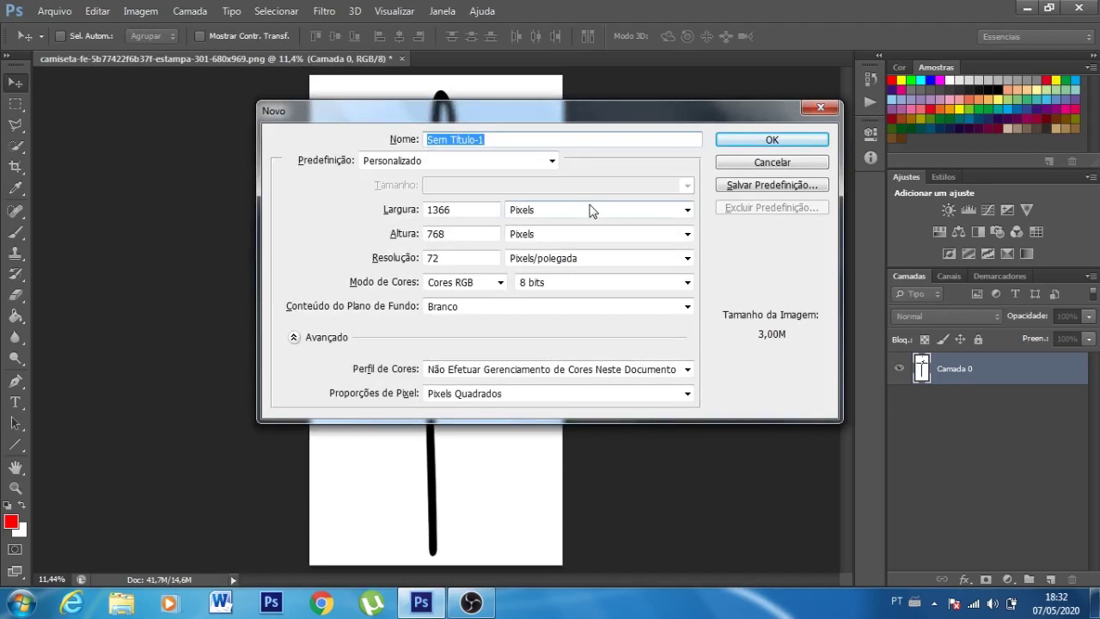
pyautogui.click(593, 210)
pyautogui.click(567, 252)
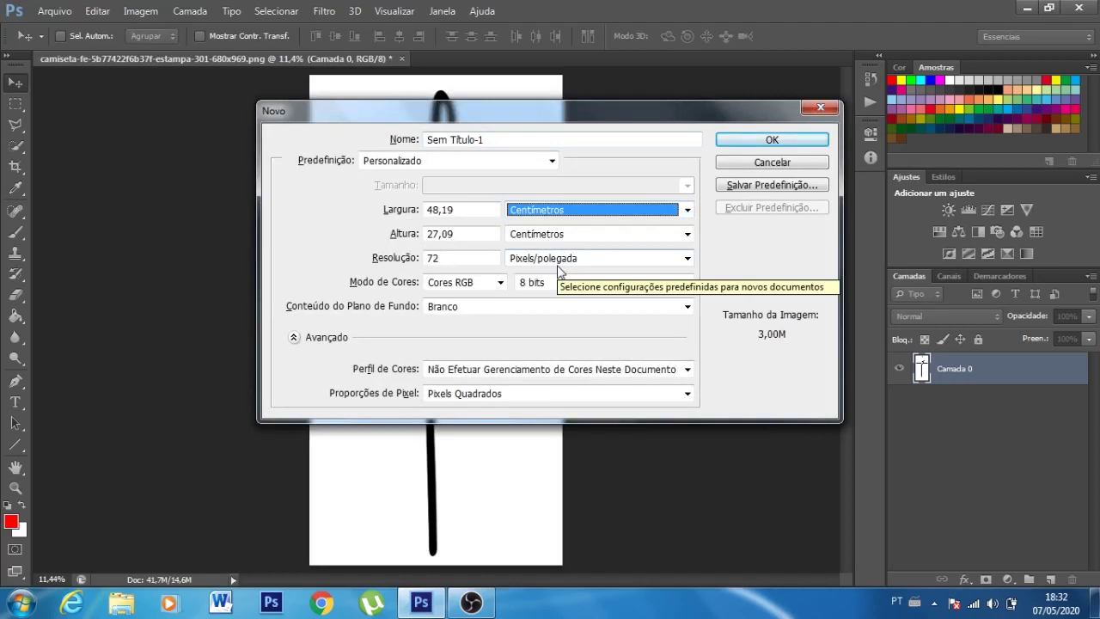
pyautogui.press('Tab')
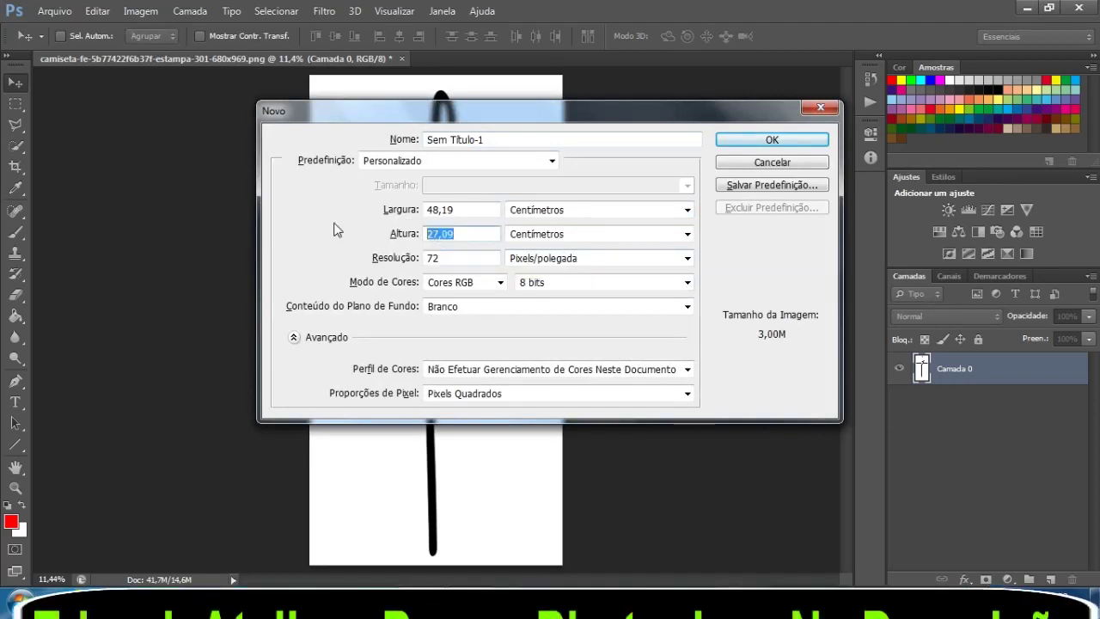
pyautogui.write('29,7')
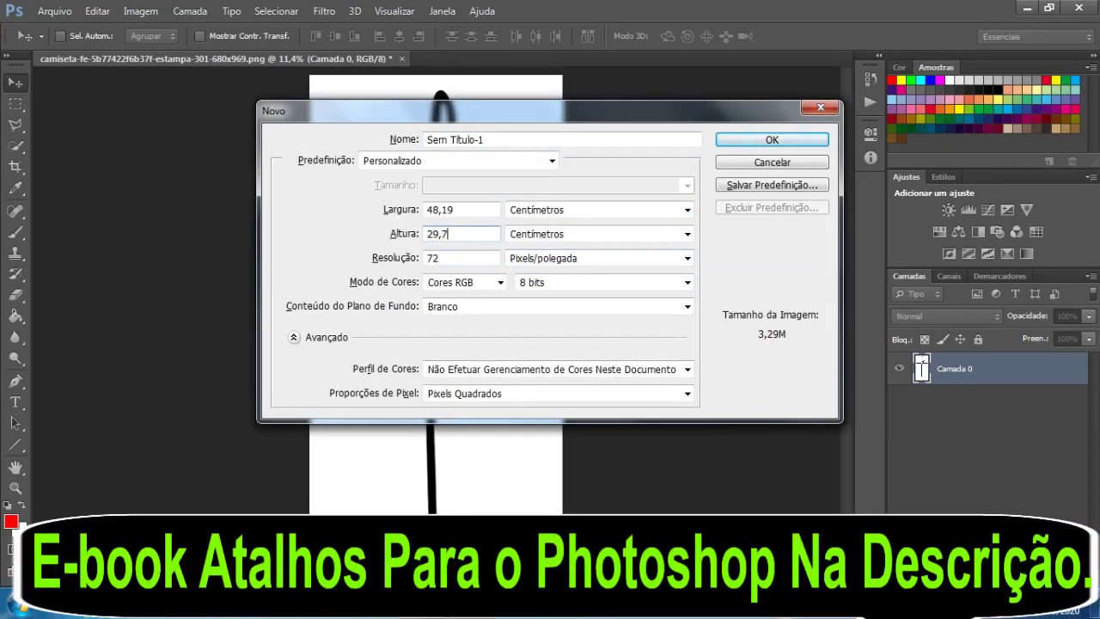
pyautogui.moveTo(487, 211); pyautogui.dragTo(341, 218)
pyautogui.write('42')
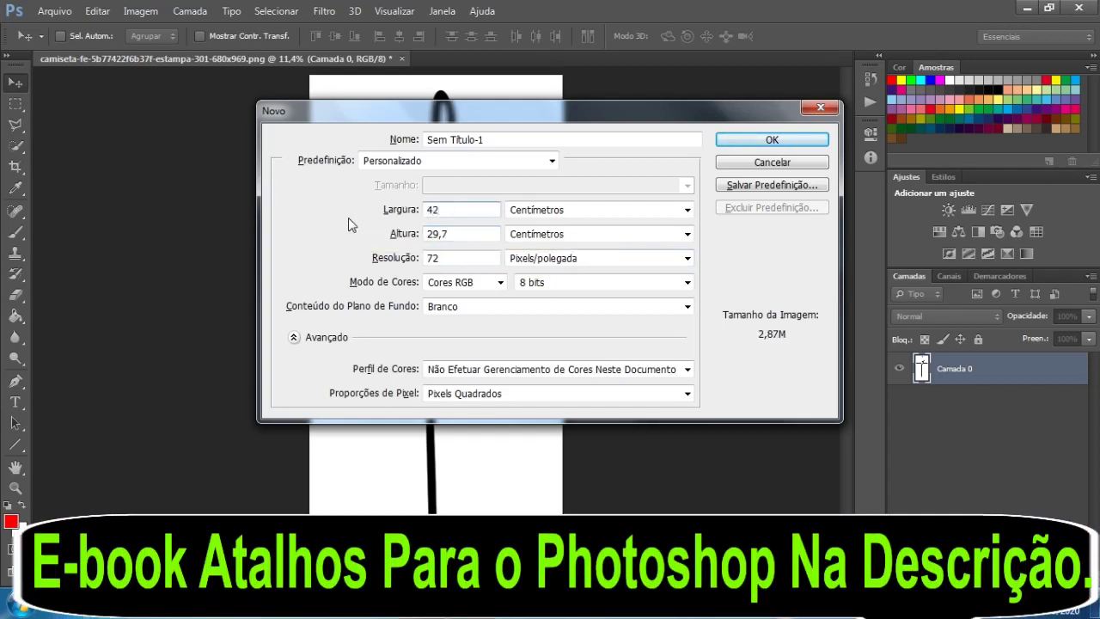
pyautogui.write('3')
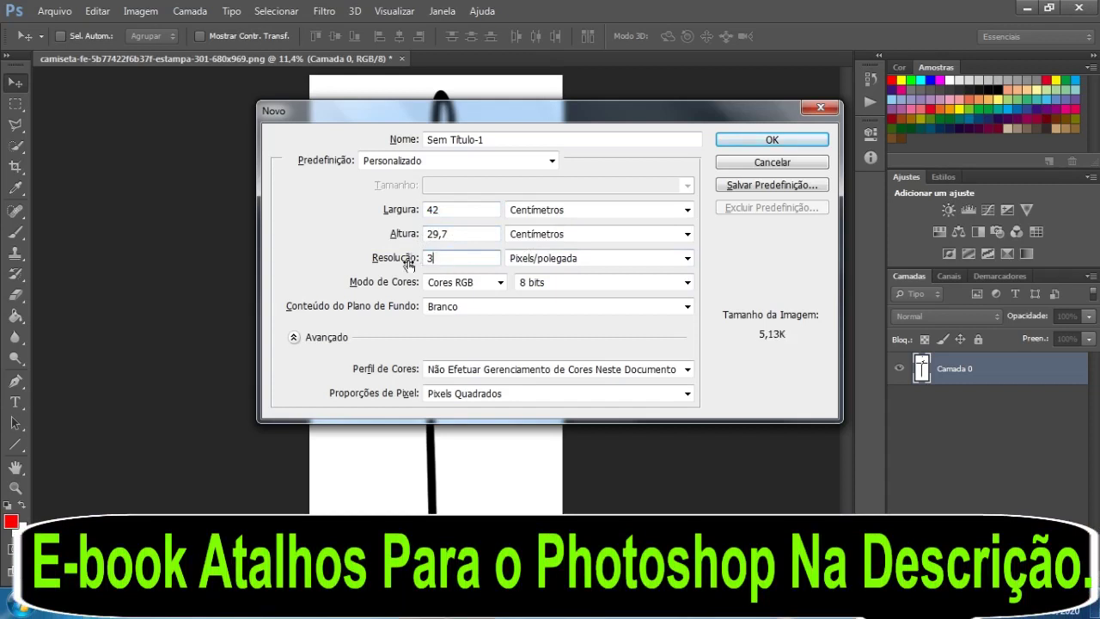
pyautogui.write('00')
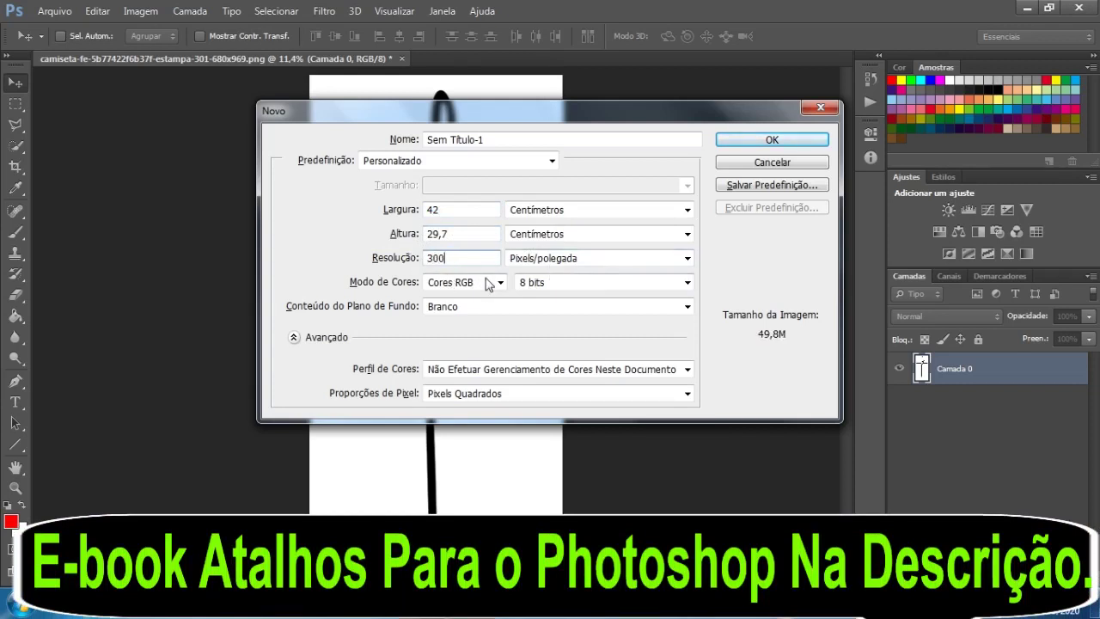
pyautogui.click(779, 143)
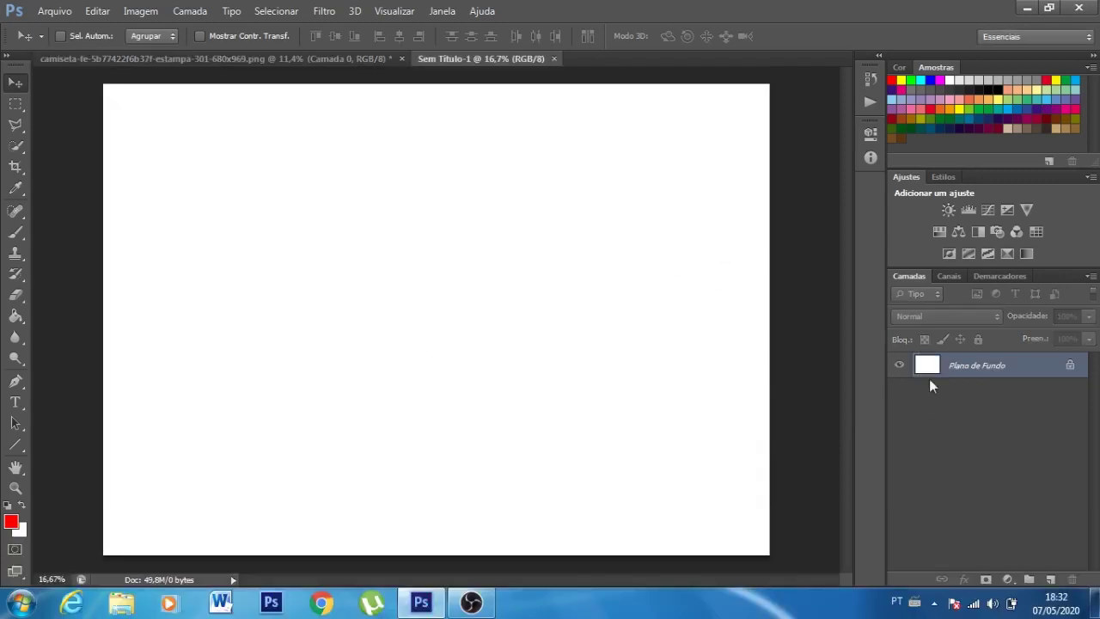
# Convert the new document's background into the unlocked layer Camada 0.
pyautogui.doubleClick(1043, 372)
pyautogui.click(695, 186)
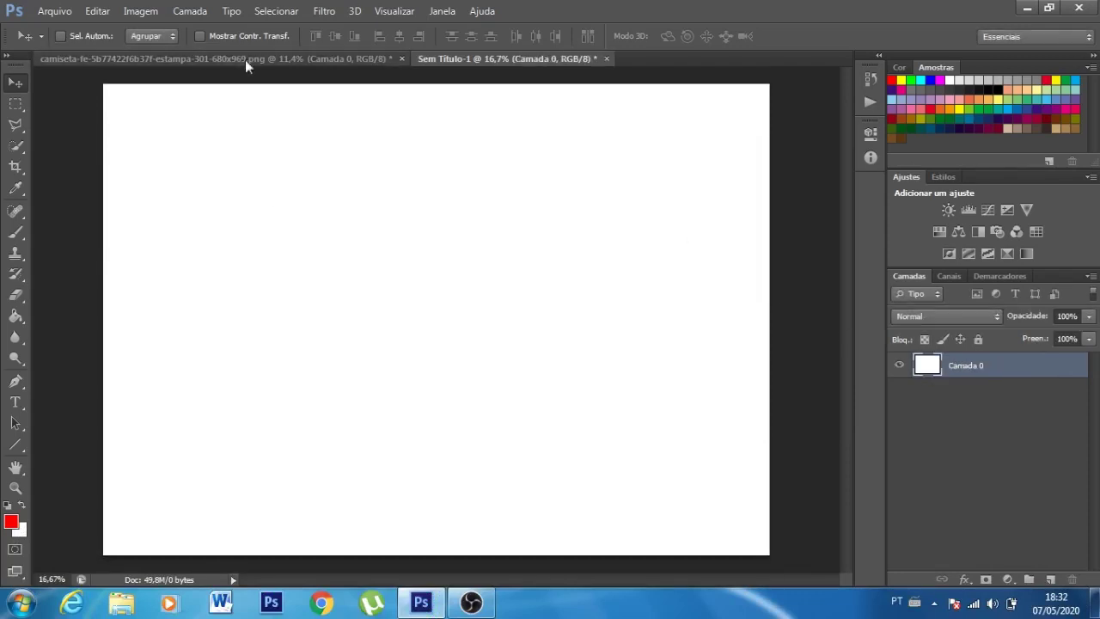
pyautogui.click(245, 60)
# Paste the fé cross into Sem Título-1 and move it down so the stem reaches the bottom edge.
pyautogui.hotkey('ctrl', 'a')
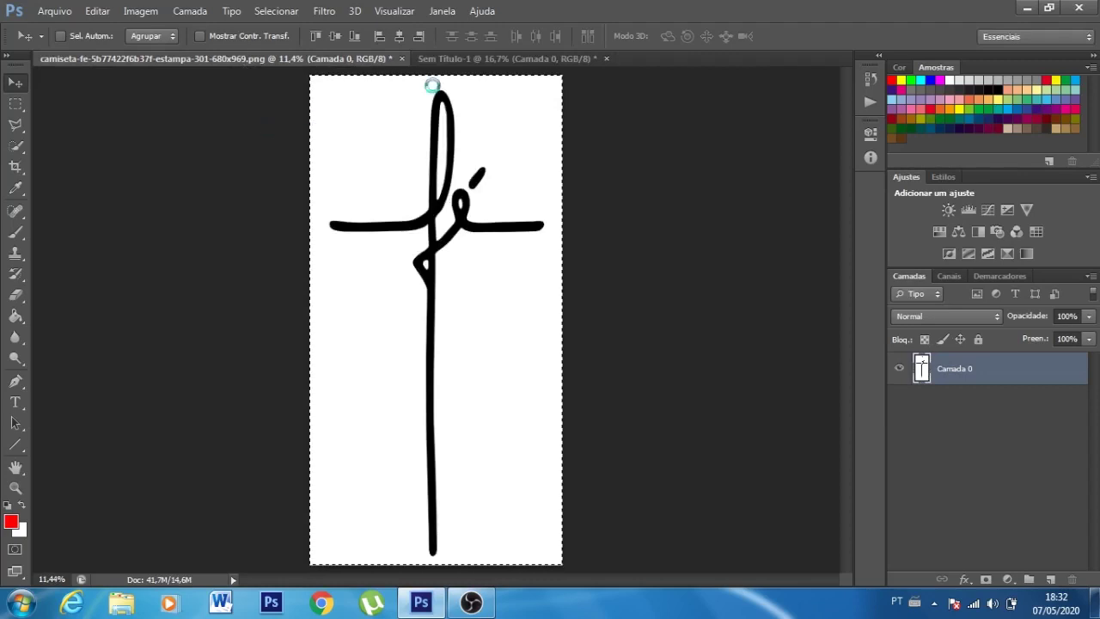
pyautogui.click(465, 58)
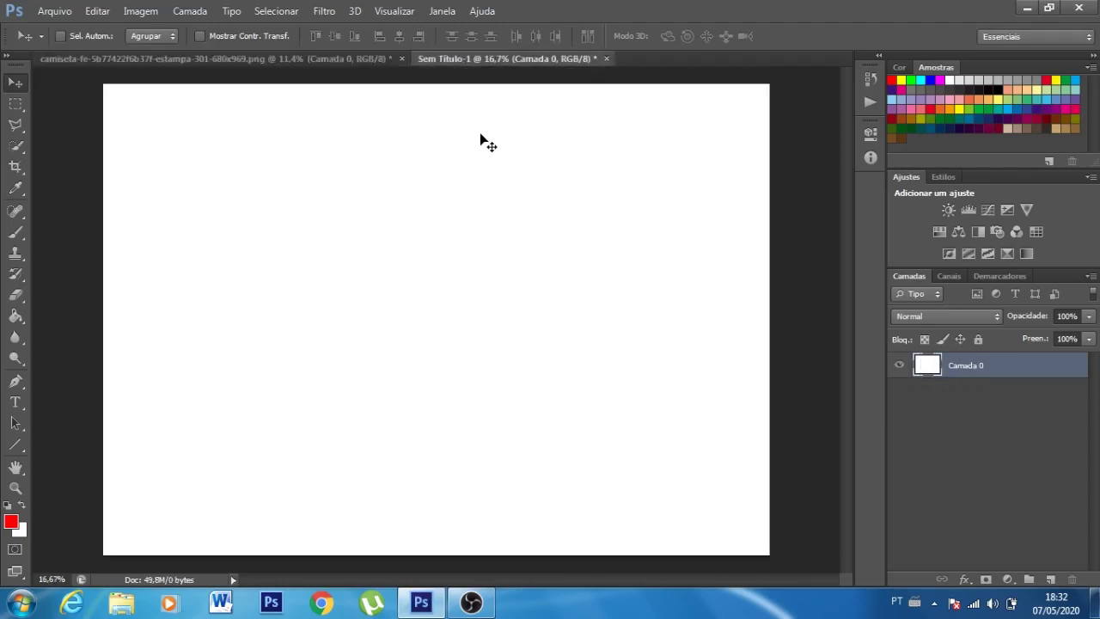
pyautogui.hotkey('ctrl', 'v')
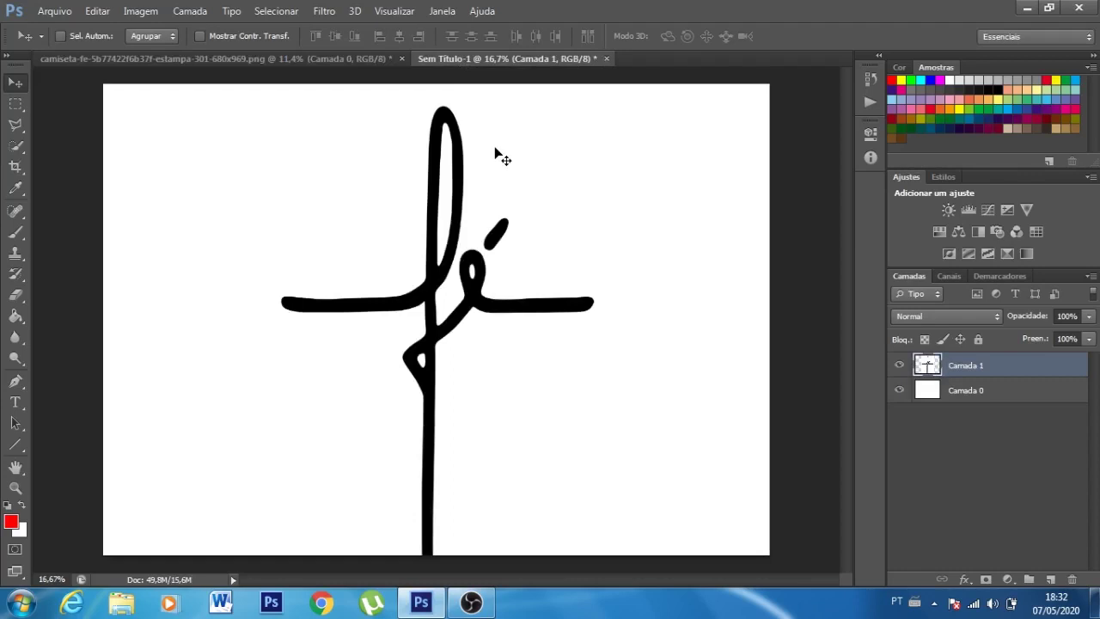
pyautogui.hotkey('ctrl', 't')
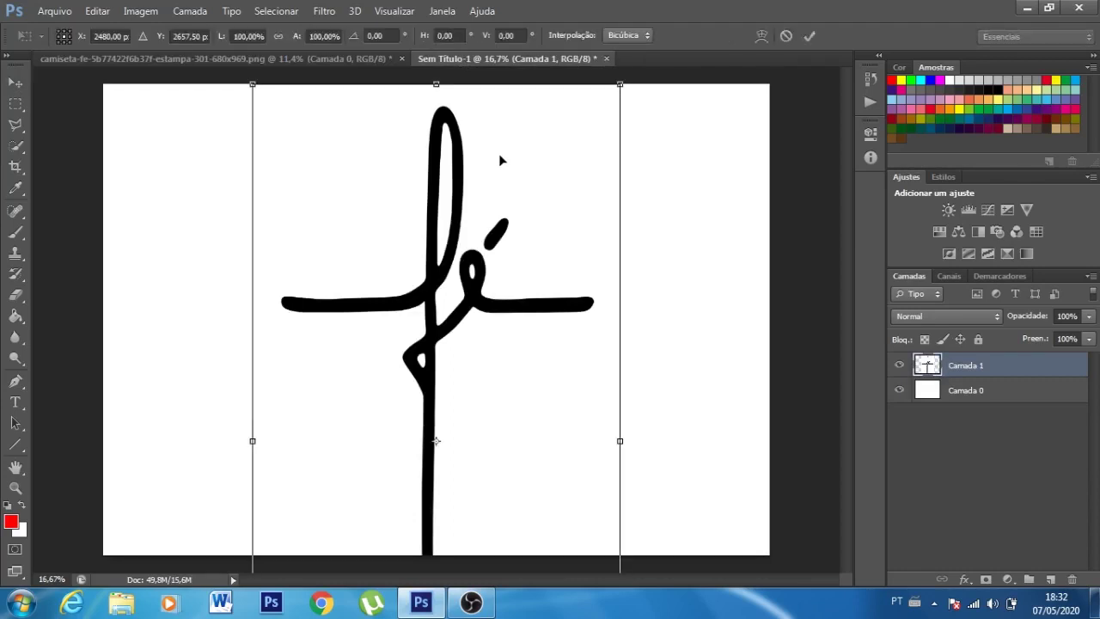
pyautogui.moveTo(500, 226)
pyautogui.mouseDown()
pyautogui.moveTo(494, 347)
pyautogui.moveTo(518, 253)
pyautogui.moveTo(501, 261)
pyautogui.mouseUp()
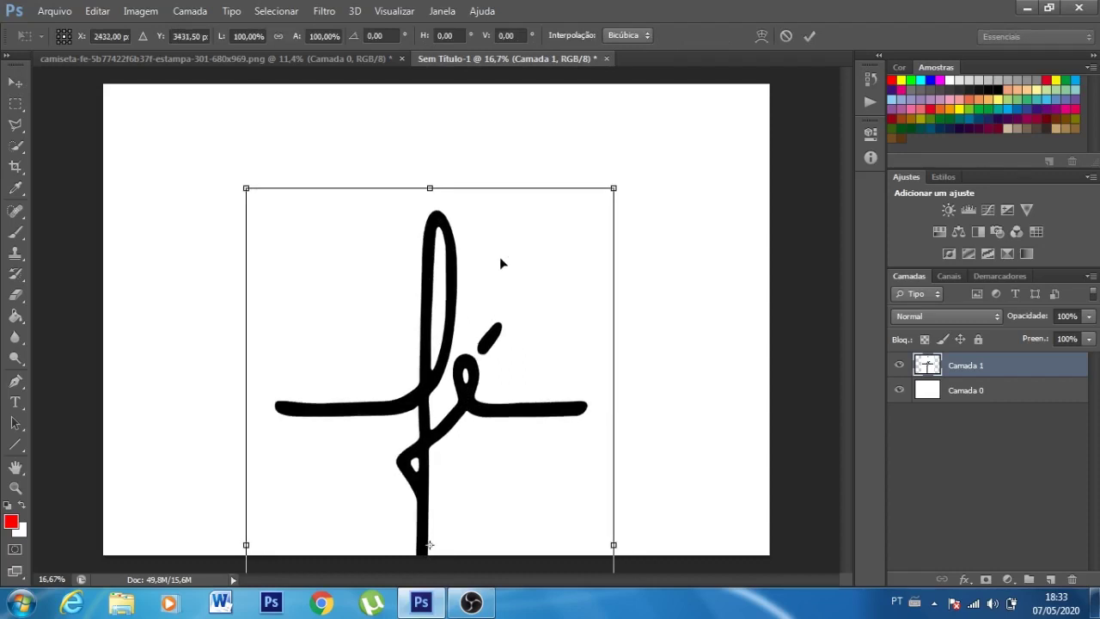
pyautogui.moveTo(493, 515); pyautogui.dragTo(493, 526)
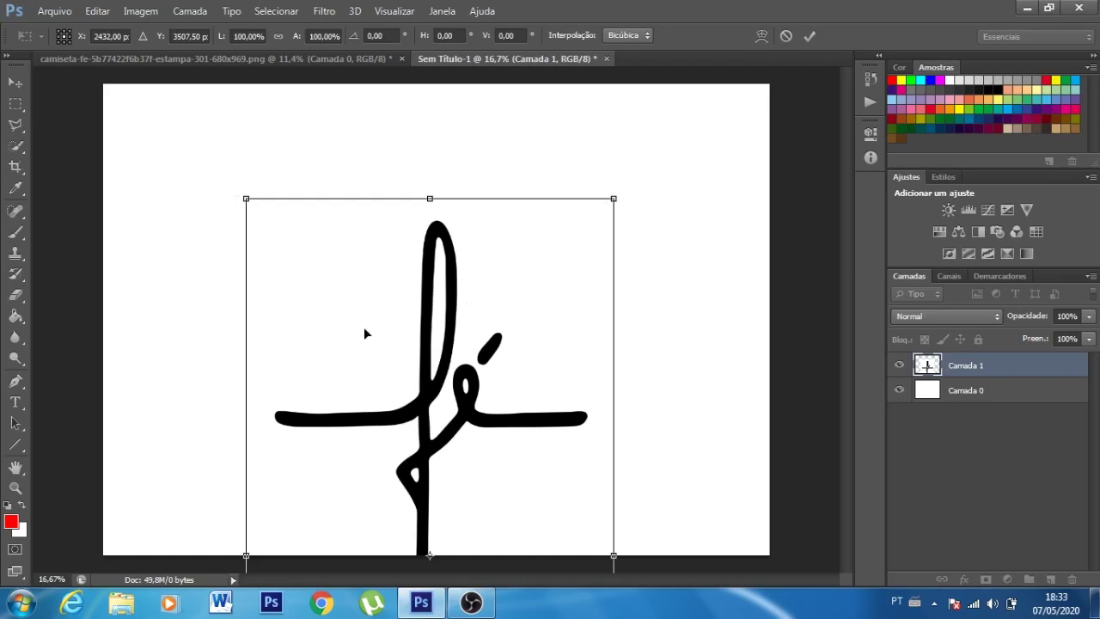
pyautogui.press('Return')
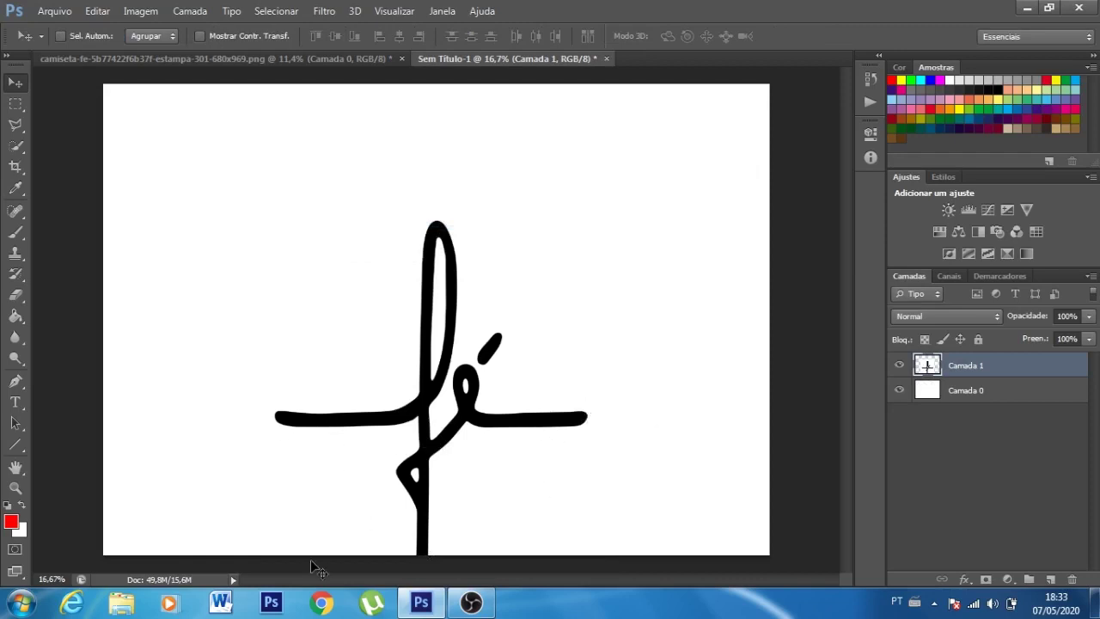
# Sample the left arm with the Clone Stamp and clone stroke past its left end.
pyautogui.click(15, 253)
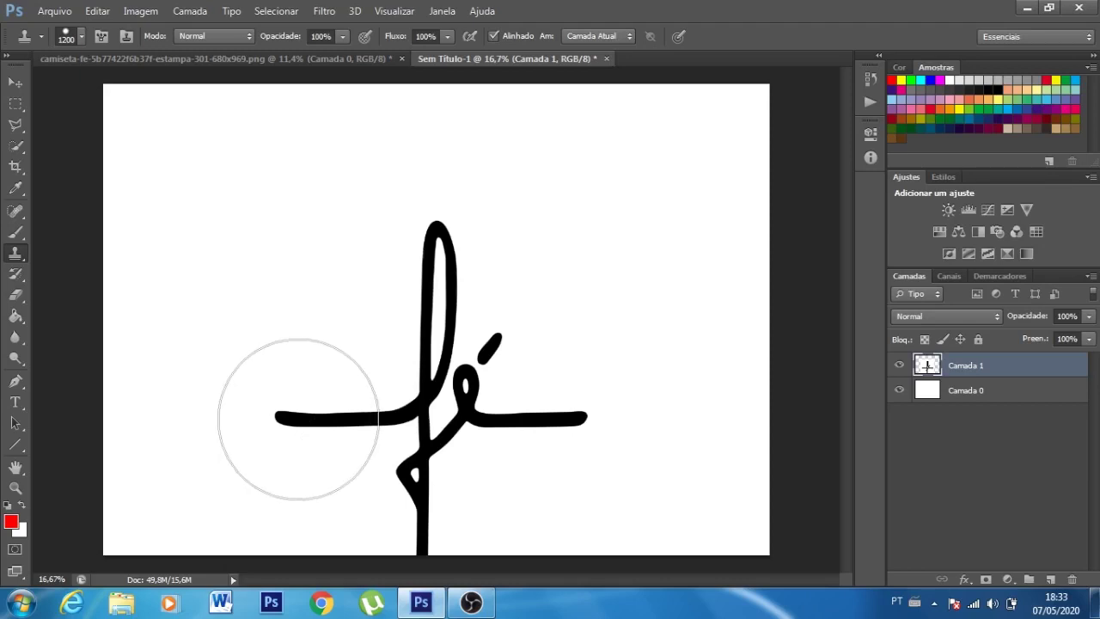
pyautogui.keyDown('alt'); pyautogui.click(236, 413); pyautogui.keyUp('alt')
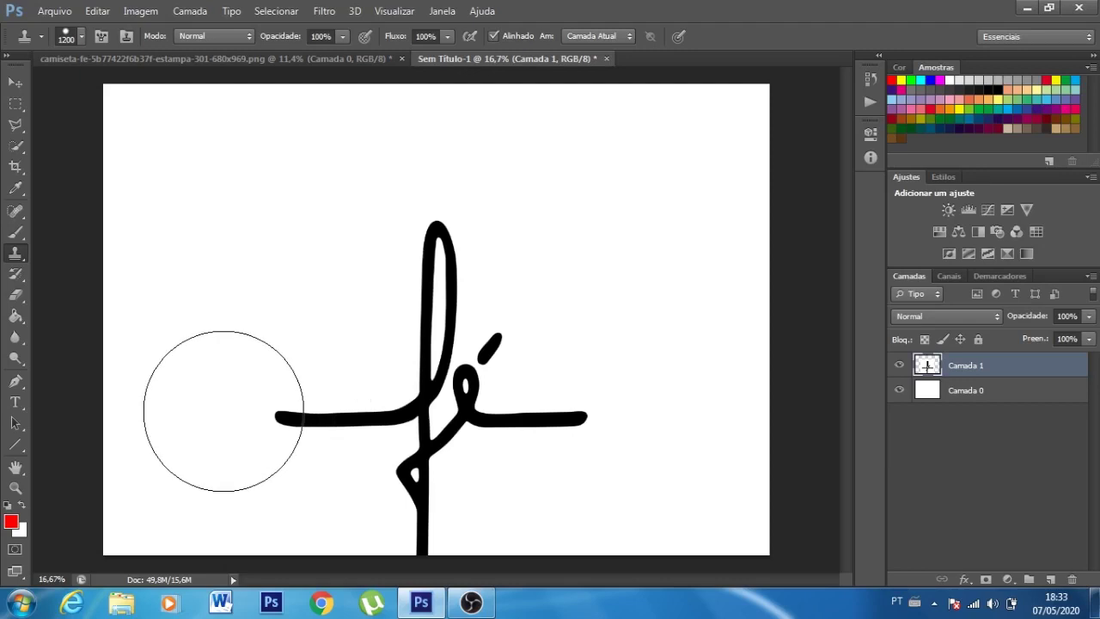
pyautogui.click(215, 412)
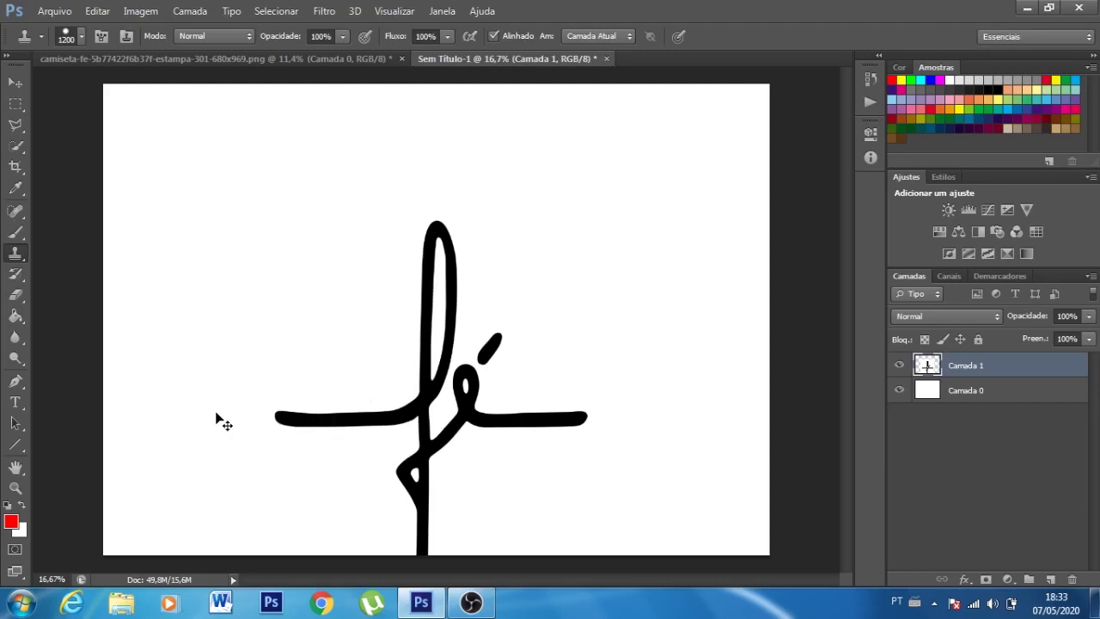
pyautogui.hotkey('ctrl', '+')
pyautogui.hotkey('ctrl', '+')
pyautogui.hotkey('ctrl', '+')
pyautogui.moveTo(217, 412)
pyautogui.mouseDown()
pyautogui.moveTo(203, 410)
pyautogui.moveTo(208, 255)
pyautogui.moveTo(227, 374)
pyautogui.moveTo(307, 398)
pyautogui.mouseUp()
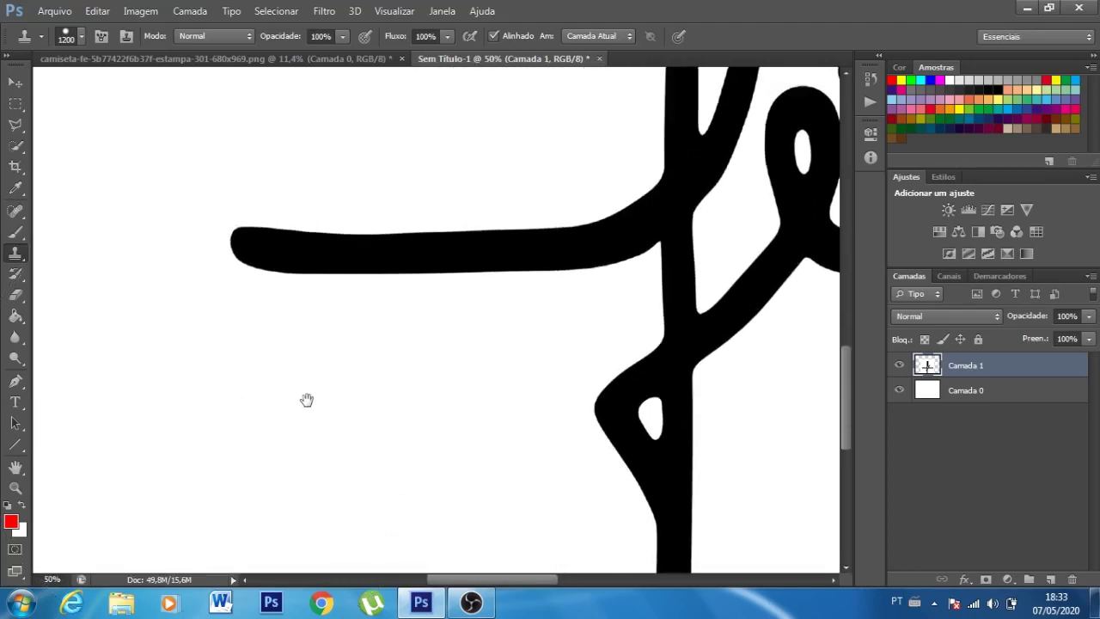
pyautogui.moveTo(258, 368)
pyautogui.mouseDown()
pyautogui.moveTo(135, 245)
pyautogui.moveTo(73, 238)
pyautogui.mouseUp()
pyautogui.hotkey('ctrl', 'alt', 'z')
pyautogui.hotkey('ctrl', 'alt', 'z')
# Refine the extended left arm's end into a clean, rounded tip.
pyautogui.moveTo(174, 283); pyautogui.dragTo(262, 309)
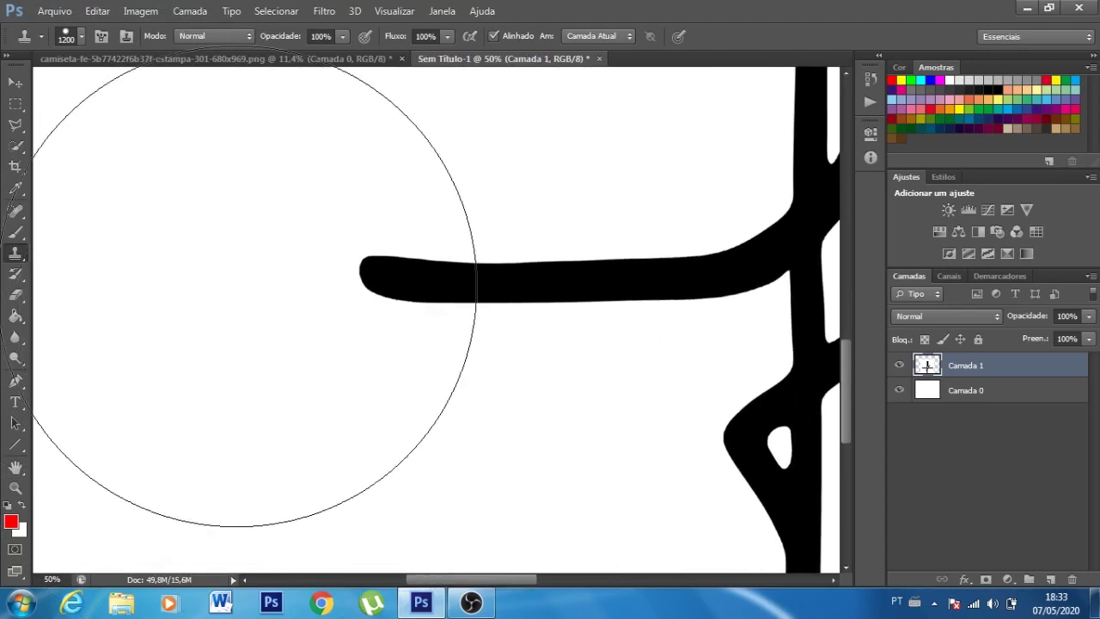
pyautogui.click(244, 297)
pyautogui.click(244, 296)
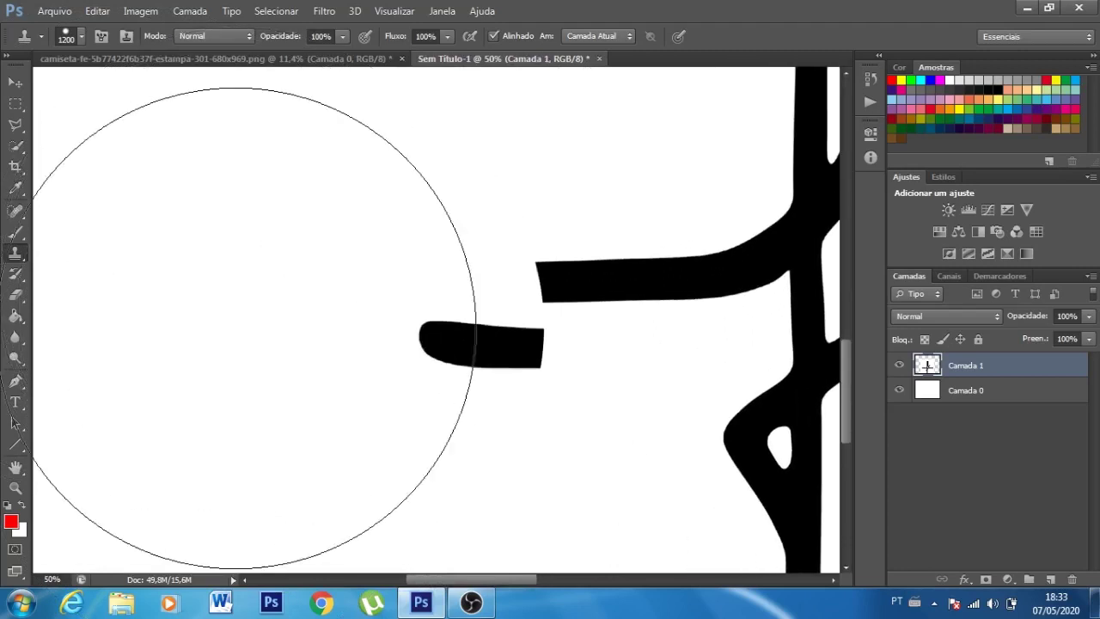
pyautogui.click(270, 278)
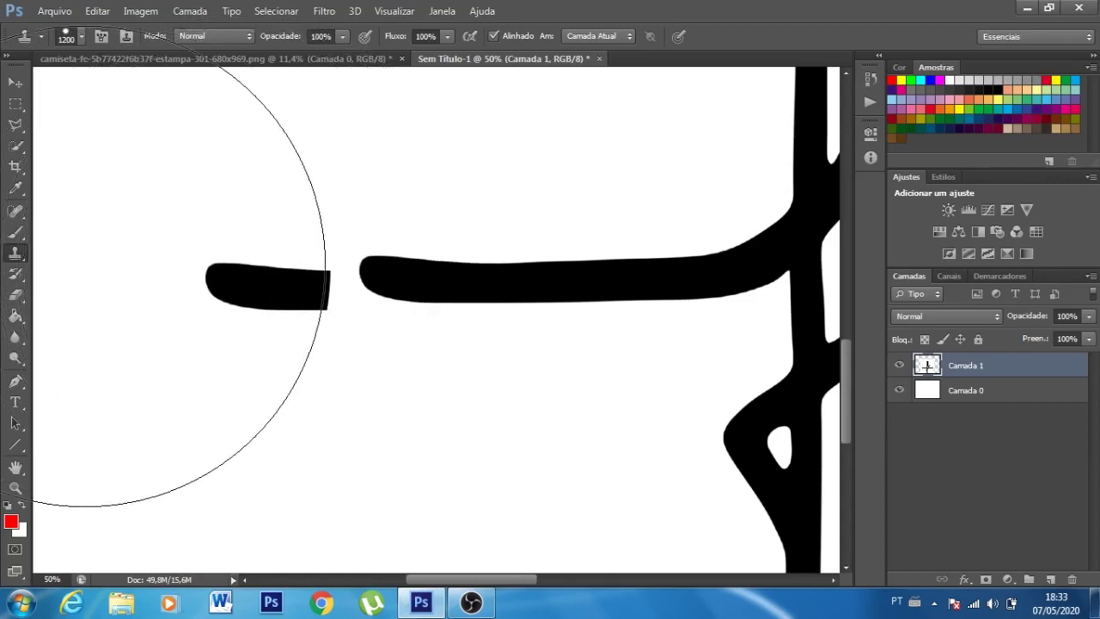
pyautogui.click(197, 262)
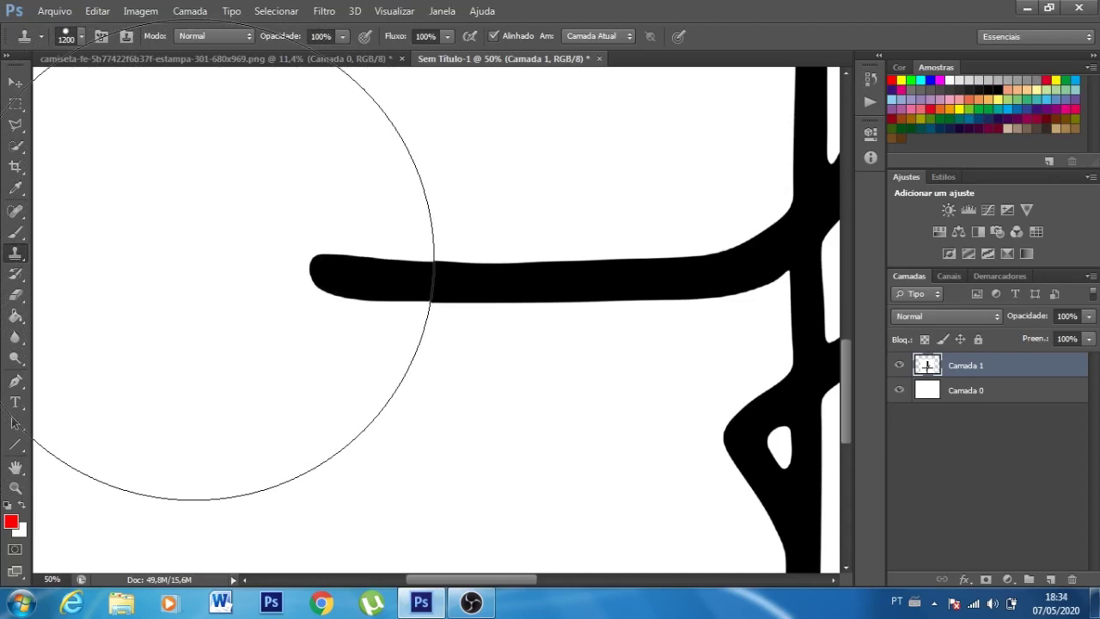
pyautogui.click(215, 281)
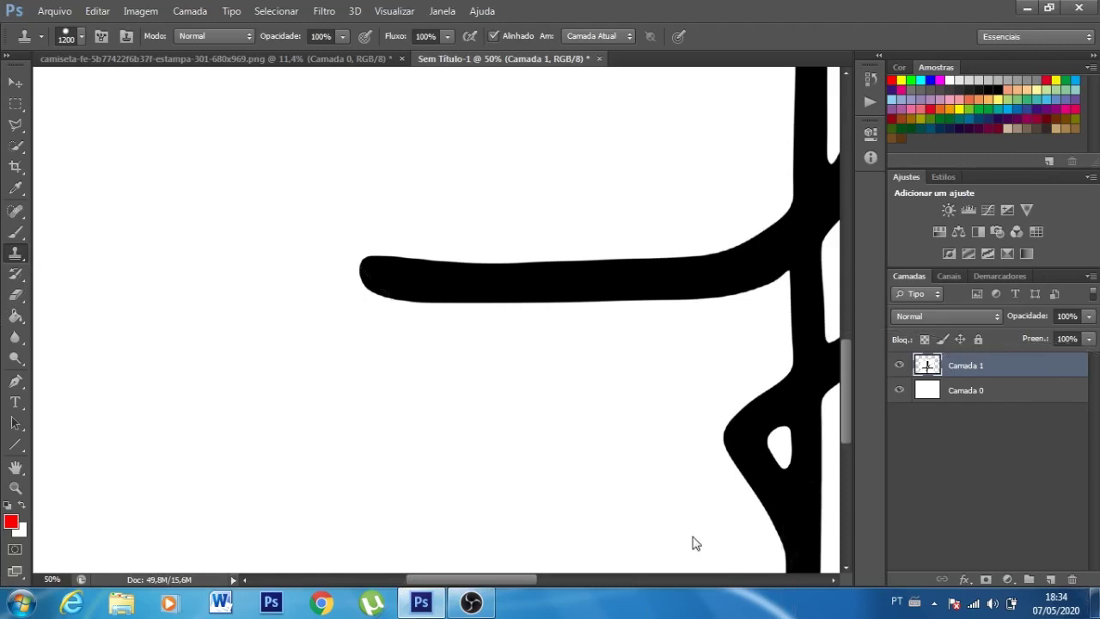
pyautogui.click(14, 83)
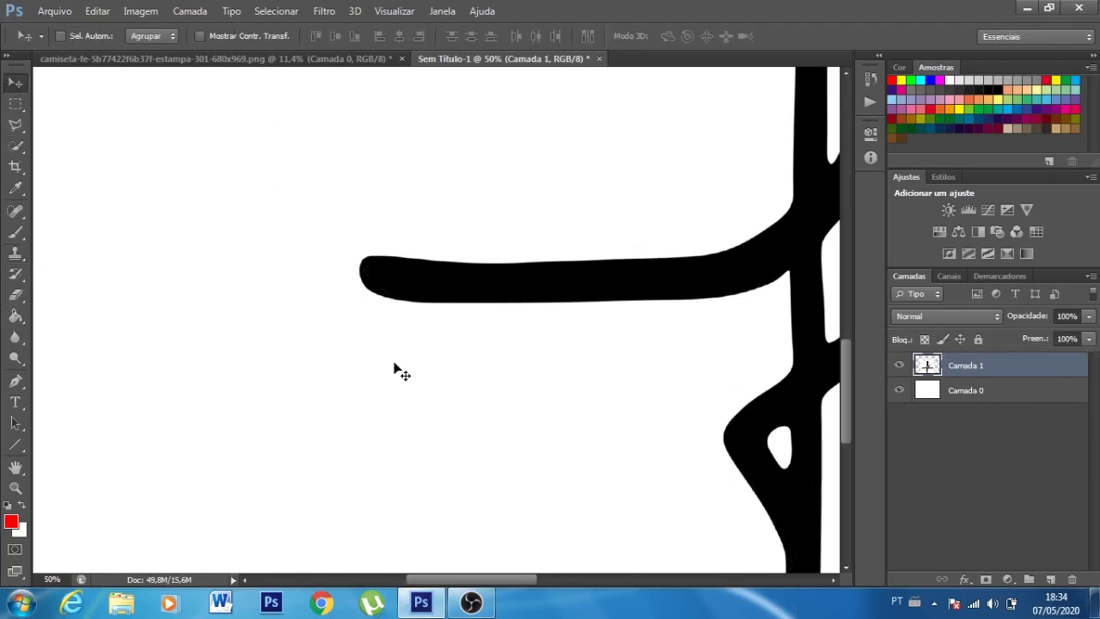
# Set up a black, 9 px brush while zoomed in on the arm's seam.
pyautogui.hotkey('ctrl', 'z')
pyautogui.hotkey('ctrl', 'z')
pyautogui.hotkey('ctrl', 'z')
pyautogui.hotkey('ctrl', 'z')
pyautogui.hotkey('ctrl', 'z')
pyautogui.hotkey('ctrl', 'z')
pyautogui.hotkey('ctrl', 'z')
pyautogui.hotkey('ctrl', 'z')
pyautogui.hotkey('ctrl', 'z')
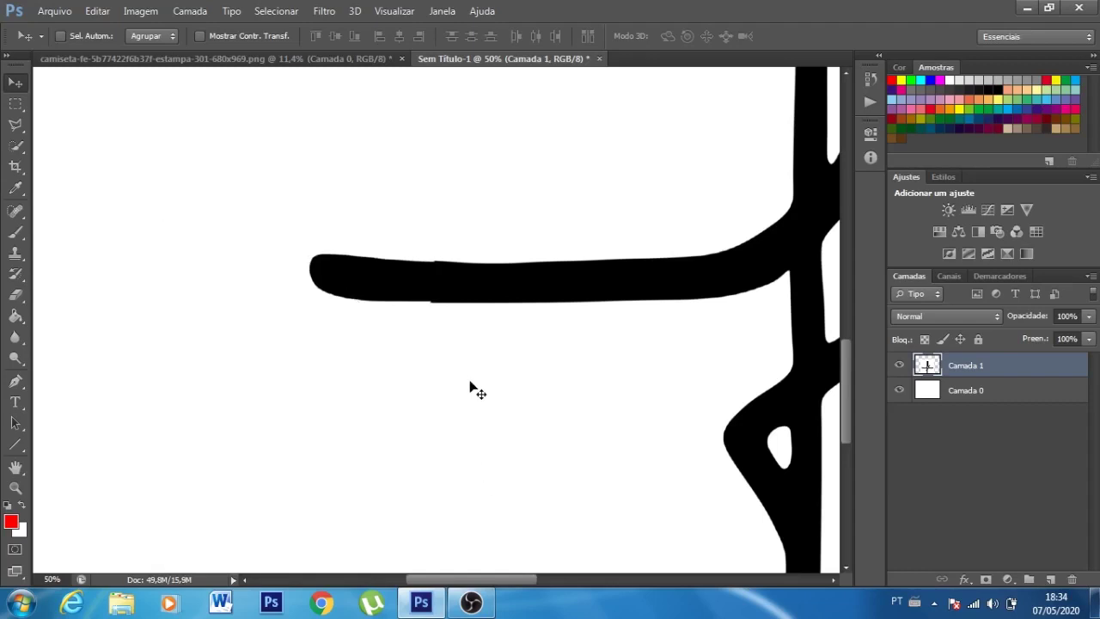
pyautogui.scroll(1, 471, 389)
pyautogui.scroll(1, 471, 389)
pyautogui.scroll(2, 469, 389)
pyautogui.scroll(1, 464, 388)
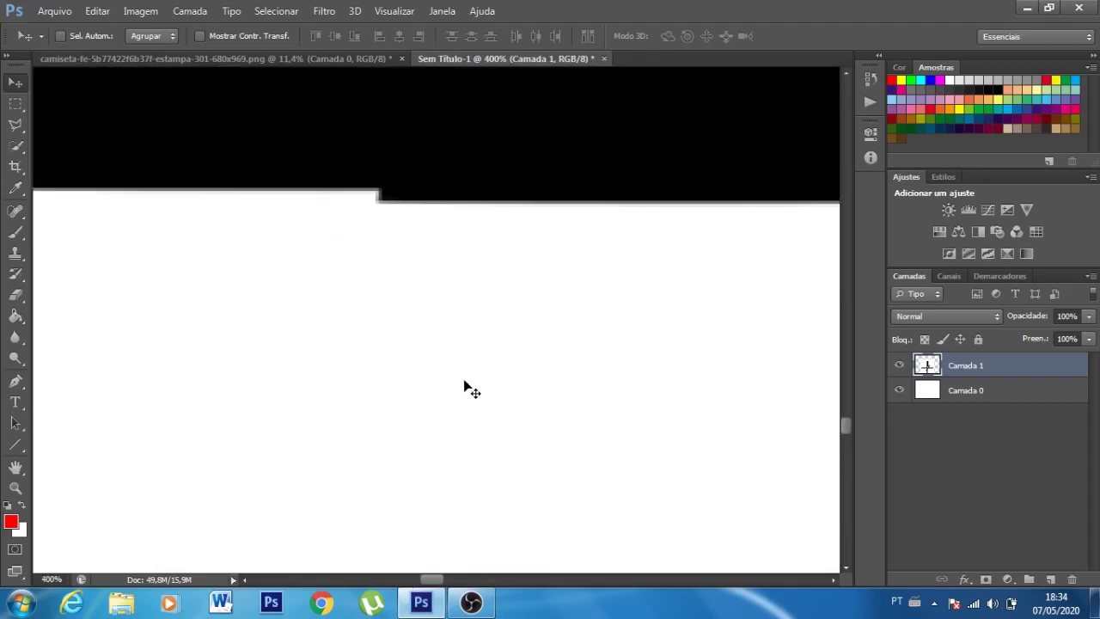
pyautogui.scroll(1, 469, 389)
pyautogui.scroll(2, 464, 387)
pyautogui.scroll(1, 464, 387)
pyautogui.scroll(2, 464, 386)
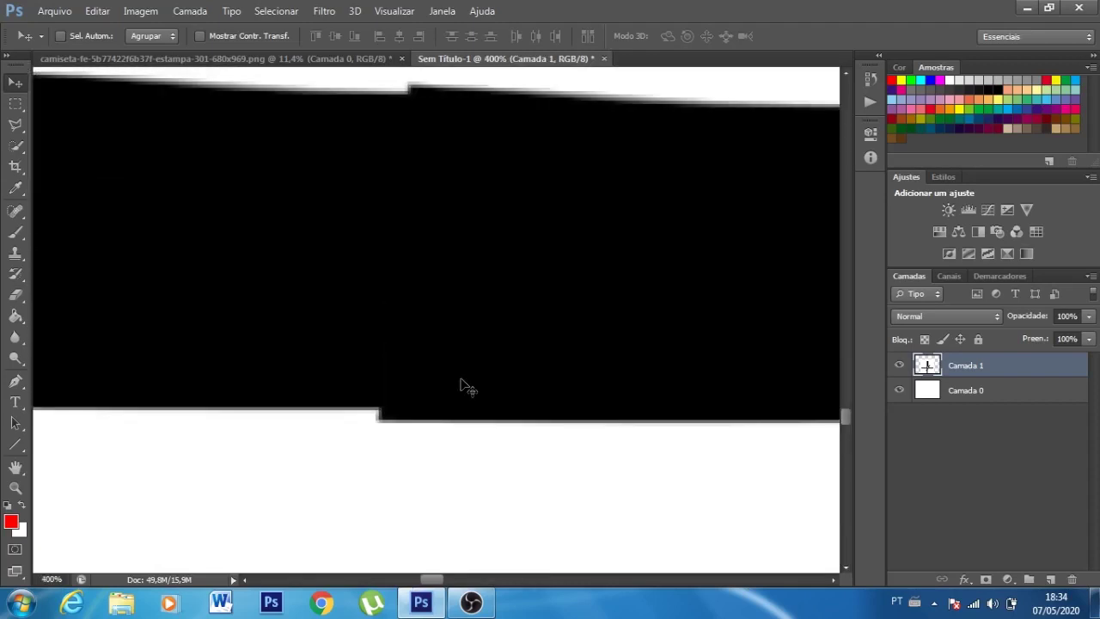
pyautogui.scroll(1, 462, 385)
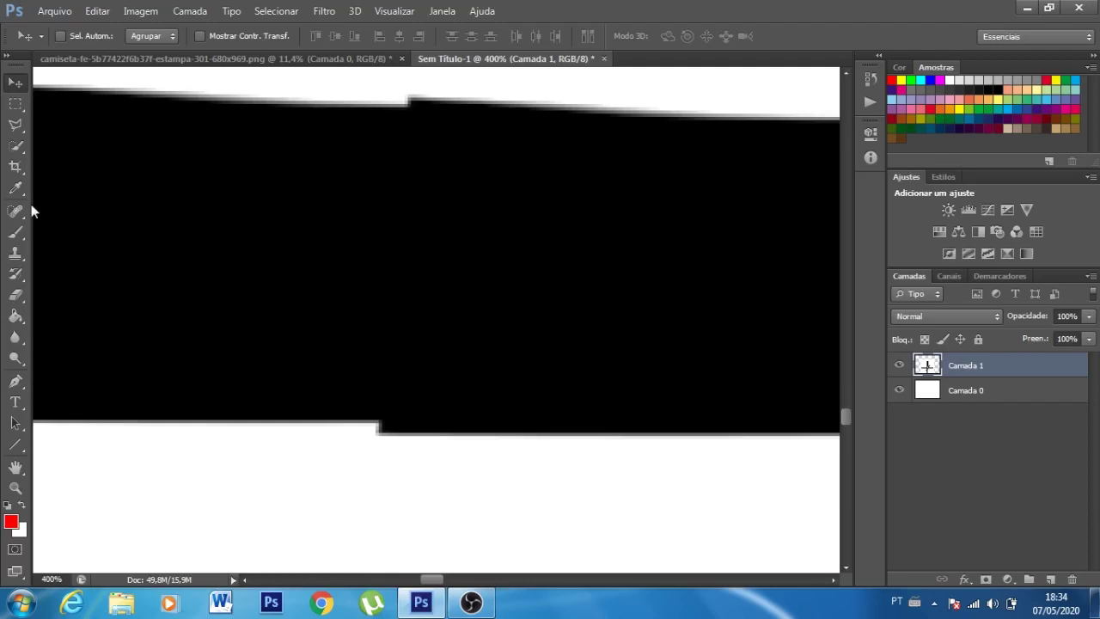
pyautogui.click(15, 231)
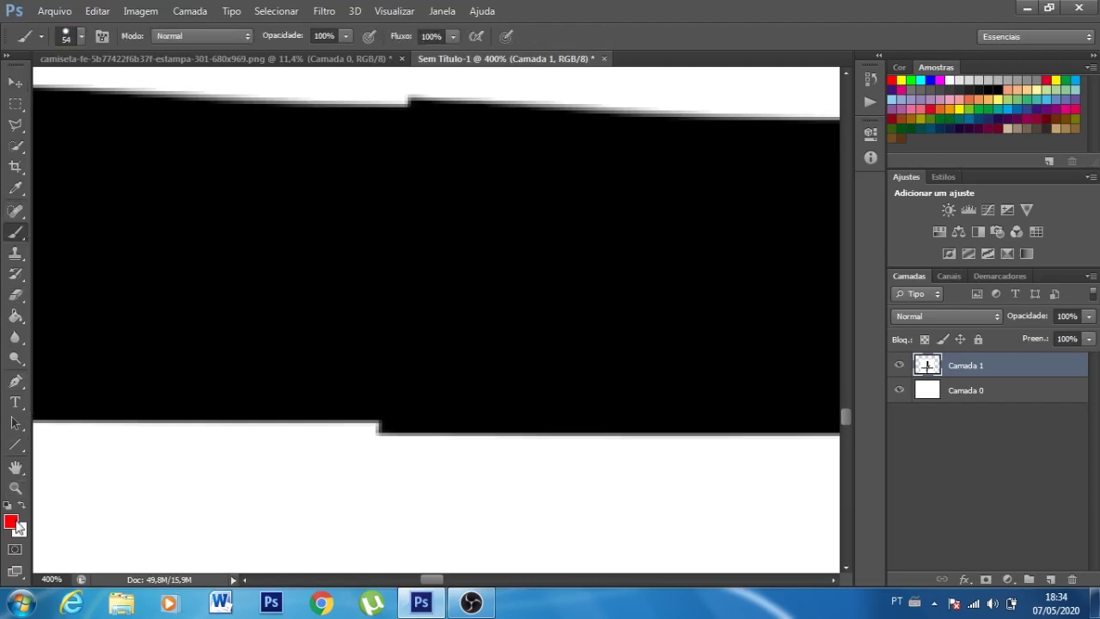
pyautogui.click(12, 522)
pyautogui.write('0')
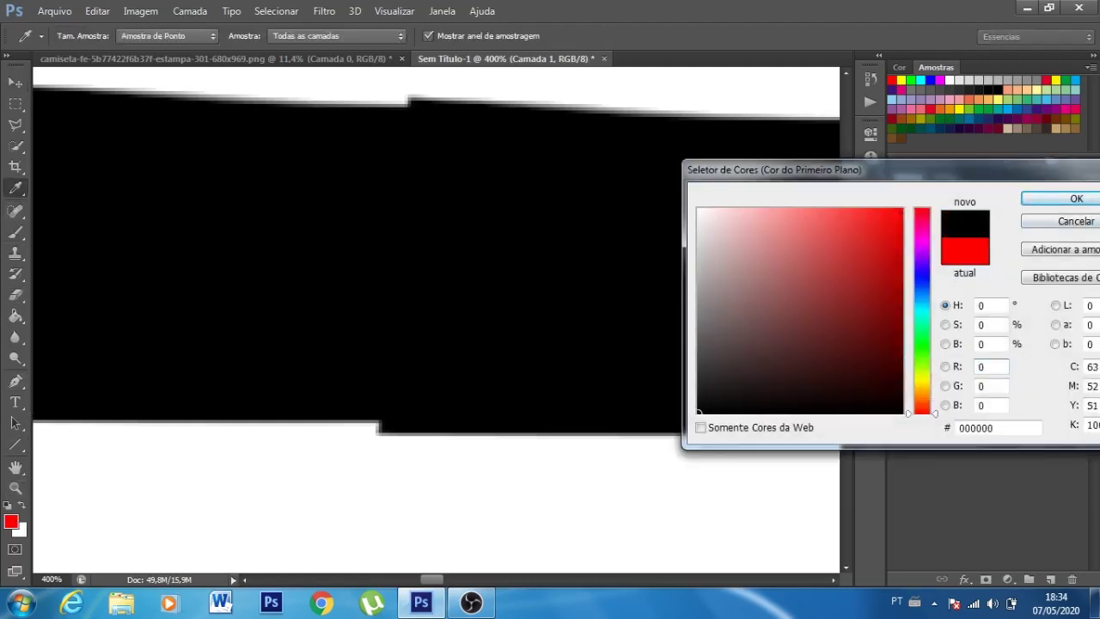
pyautogui.click(1074, 199)
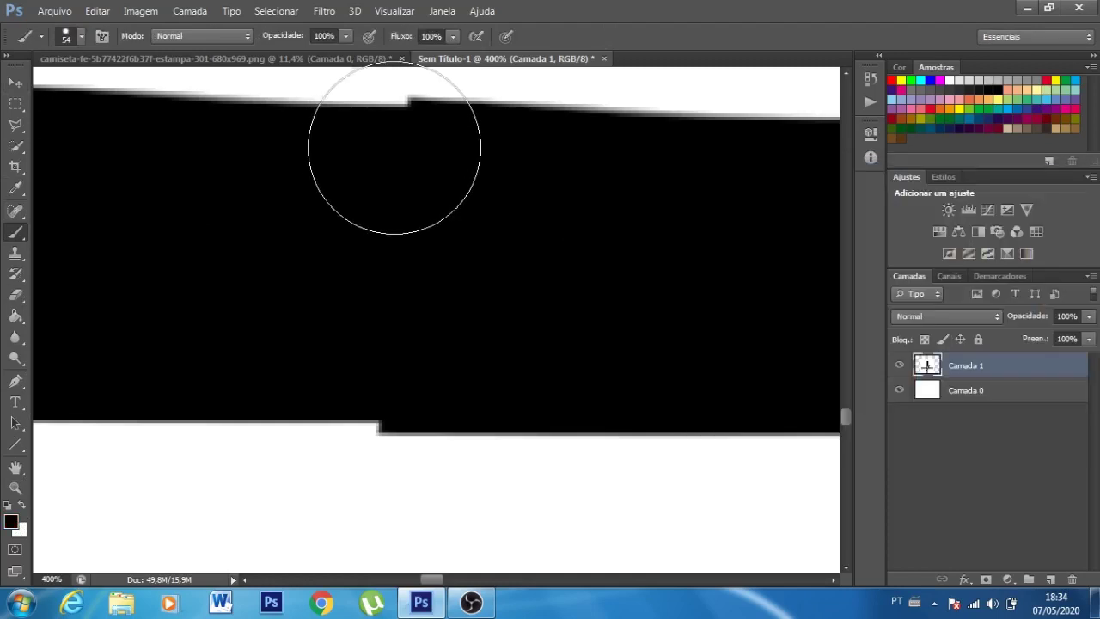
pyautogui.press('[')
pyautogui.press('[')
pyautogui.press('[')
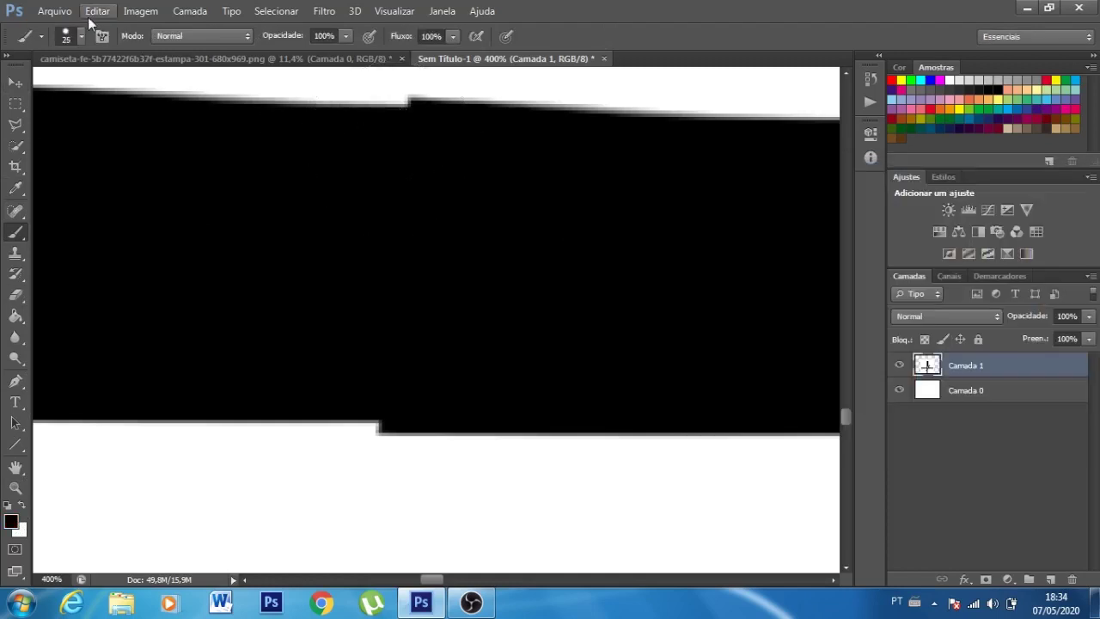
pyautogui.click(82, 35)
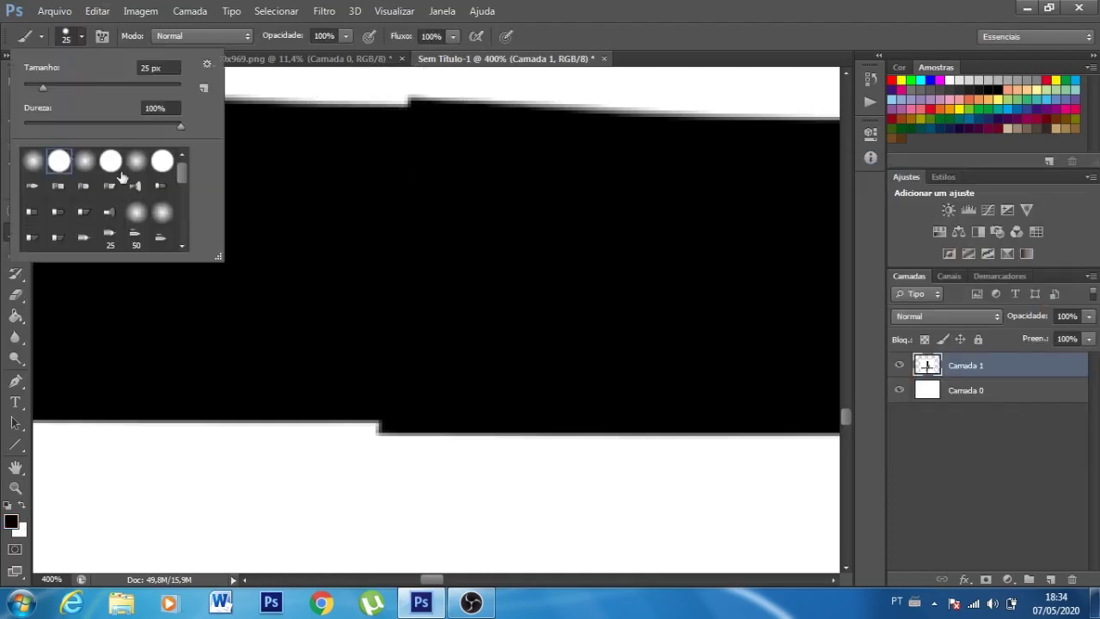
pyautogui.click(395, 163)
pyautogui.press('[')
pyautogui.press('[')
pyautogui.press('[')
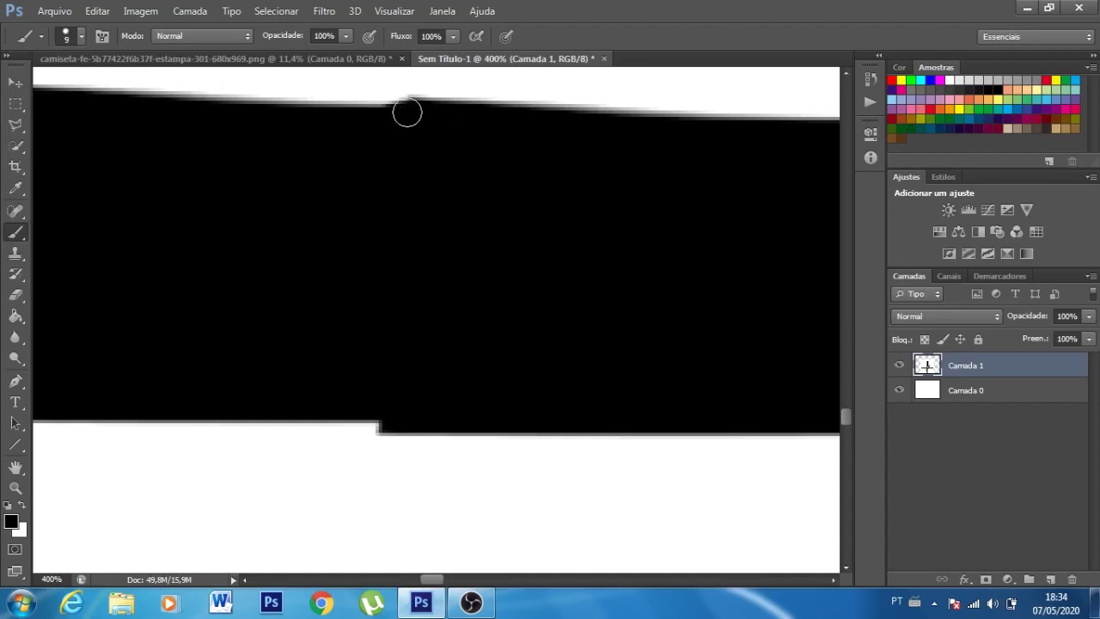
# Paint over the stepped seam on the arm's top and bottom edges, then fit the drawing in view.
pyautogui.moveTo(405, 114); pyautogui.dragTo(283, 116)
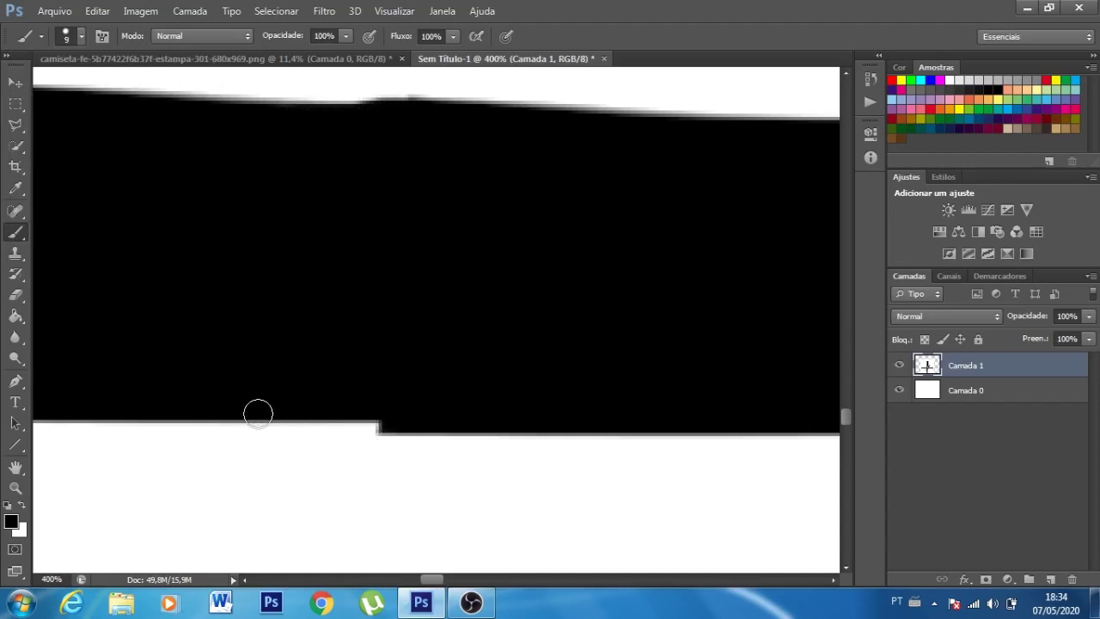
pyautogui.moveTo(266, 414); pyautogui.dragTo(406, 421)
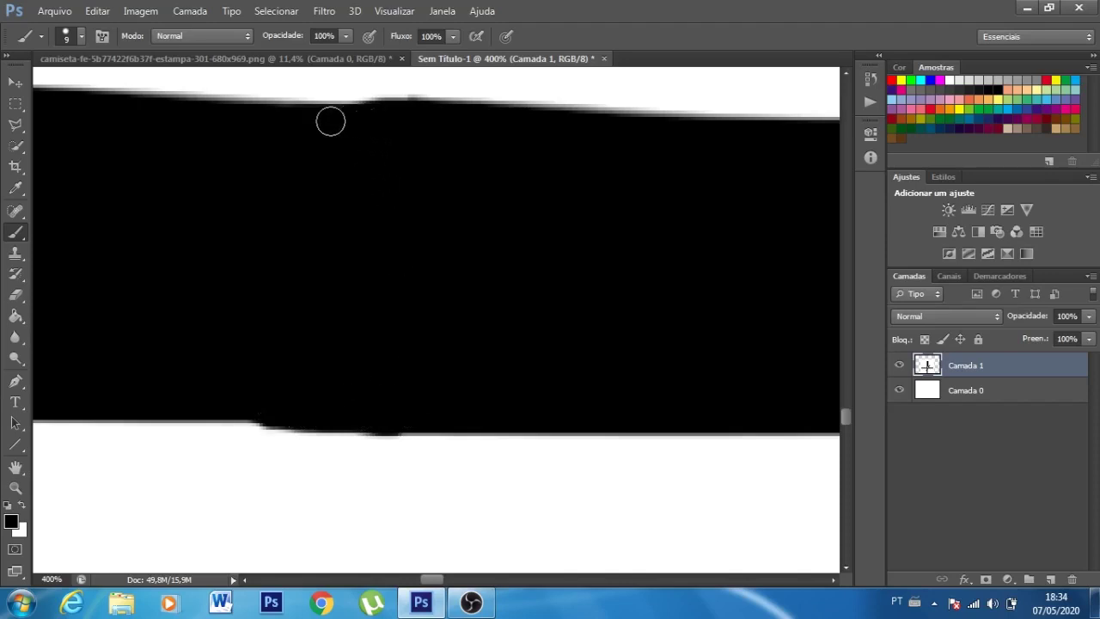
pyautogui.moveTo(351, 112)
pyautogui.mouseDown()
pyautogui.moveTo(319, 124)
pyautogui.moveTo(266, 115)
pyautogui.mouseUp()
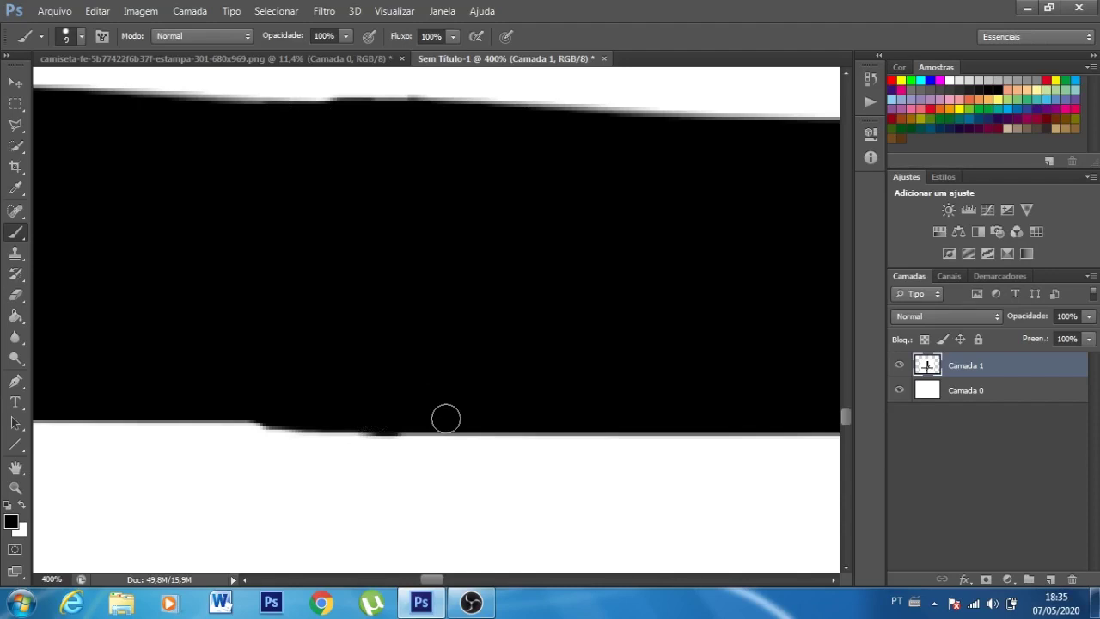
pyautogui.scroll(2, 446, 418)
pyautogui.hotkey('ctrl', '0')
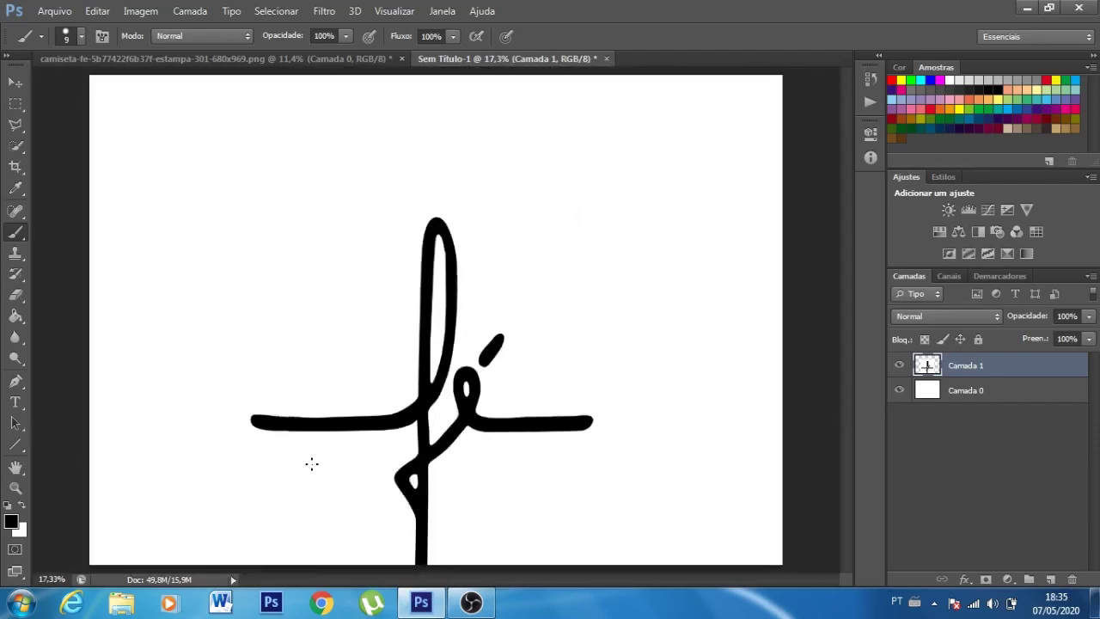
# Clone-stamp stroke onto the right arm's end to lengthen it, undoing misplaced dabs.
pyautogui.click(20, 256)
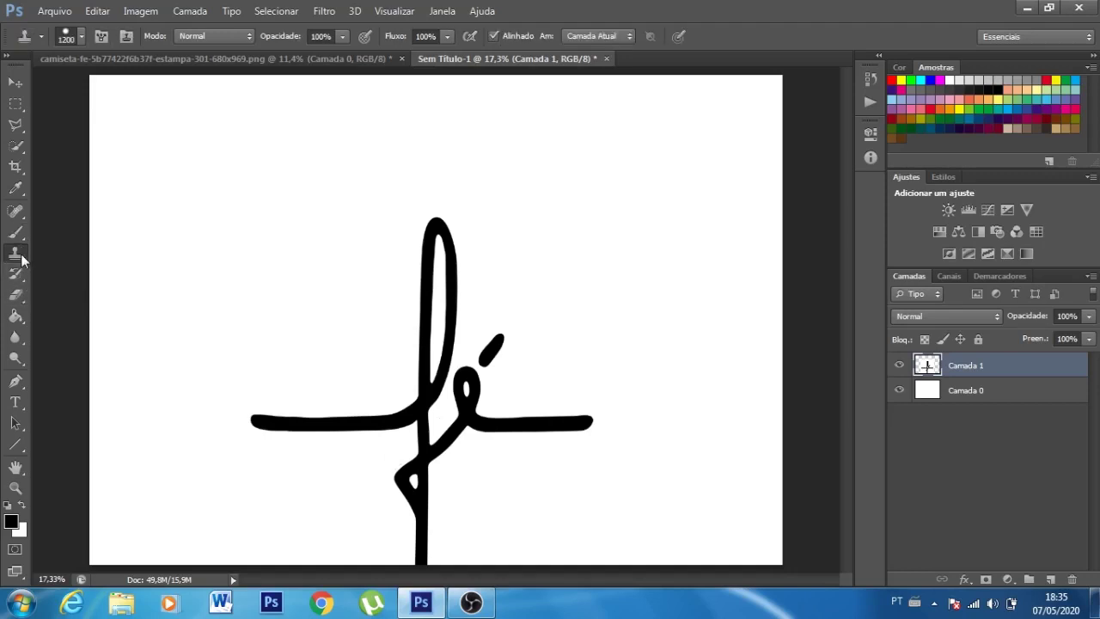
pyautogui.click(619, 428)
pyautogui.hotkey('ctrl', 'z')
pyautogui.click(628, 418)
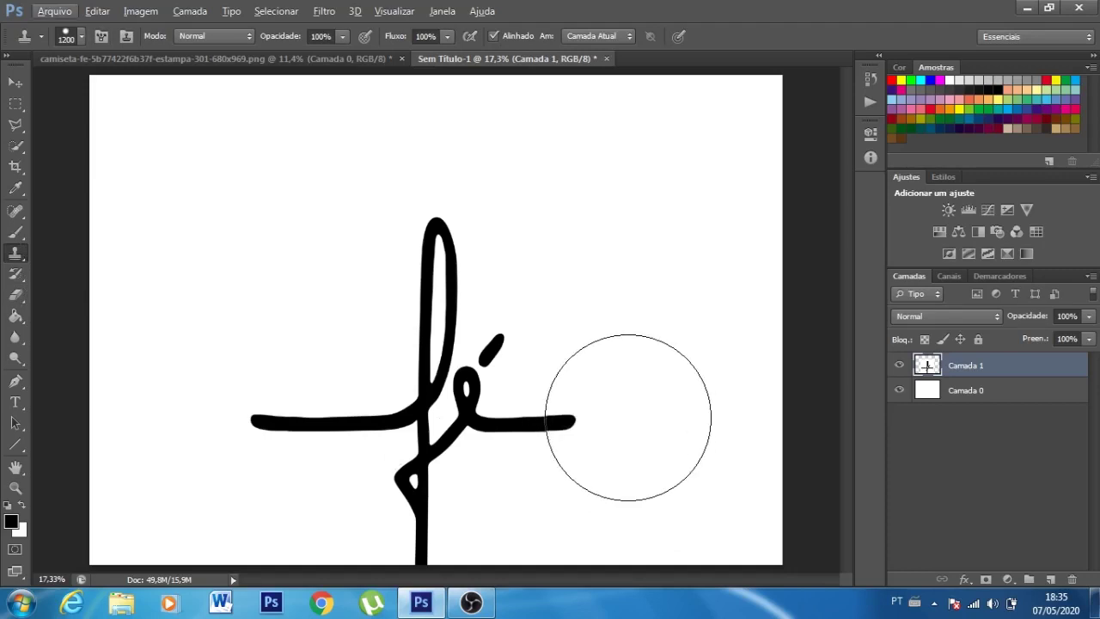
pyautogui.hotkey('ctrl', 'z')
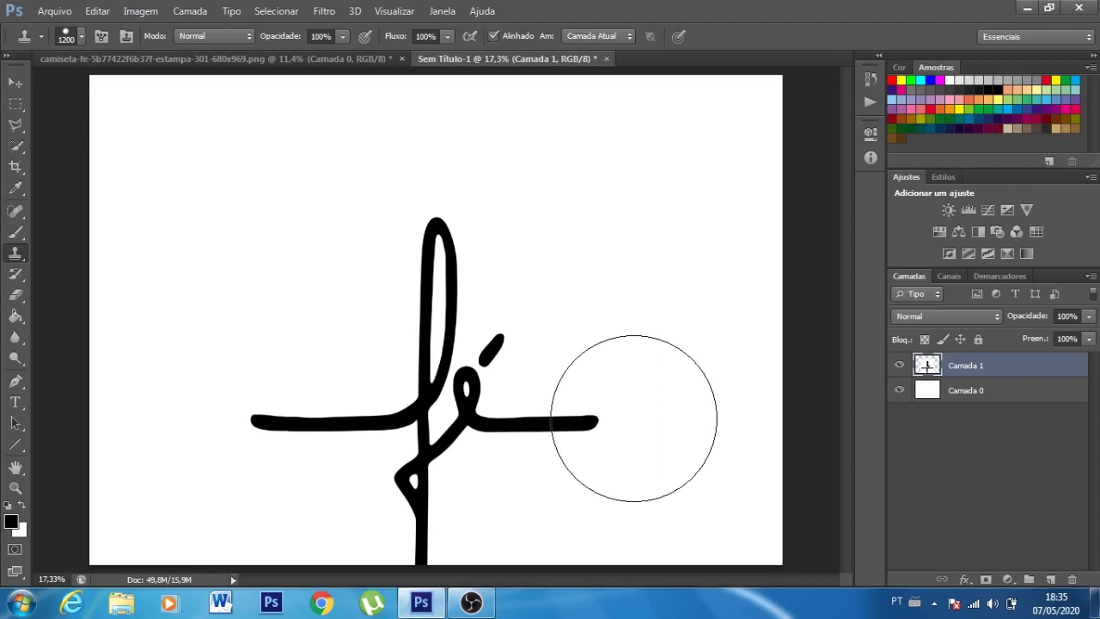
pyautogui.click(642, 417)
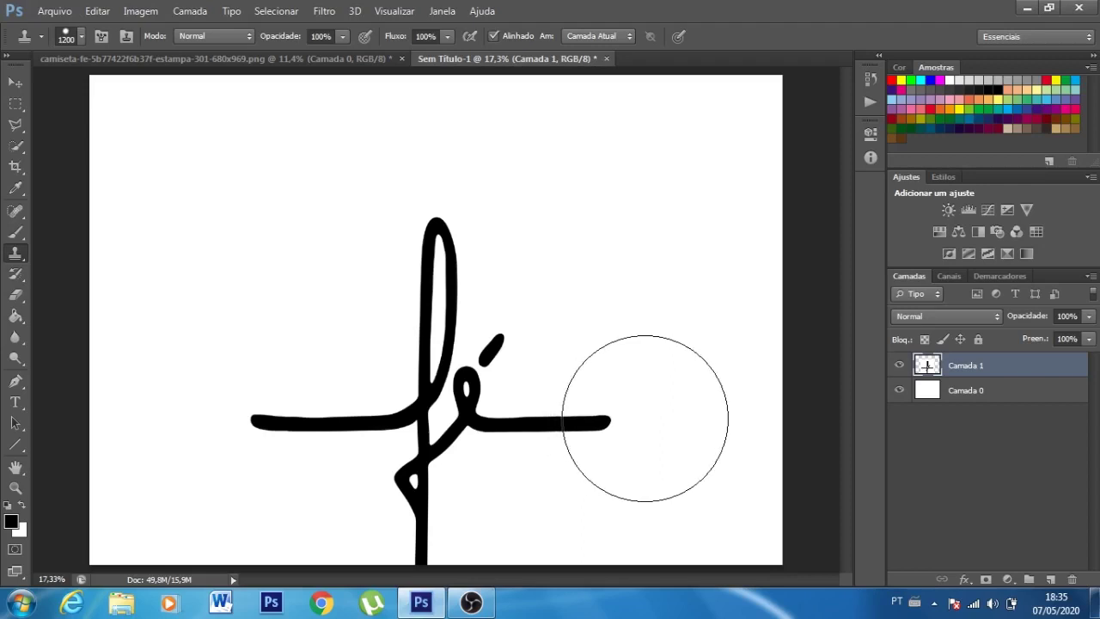
pyautogui.click(648, 419)
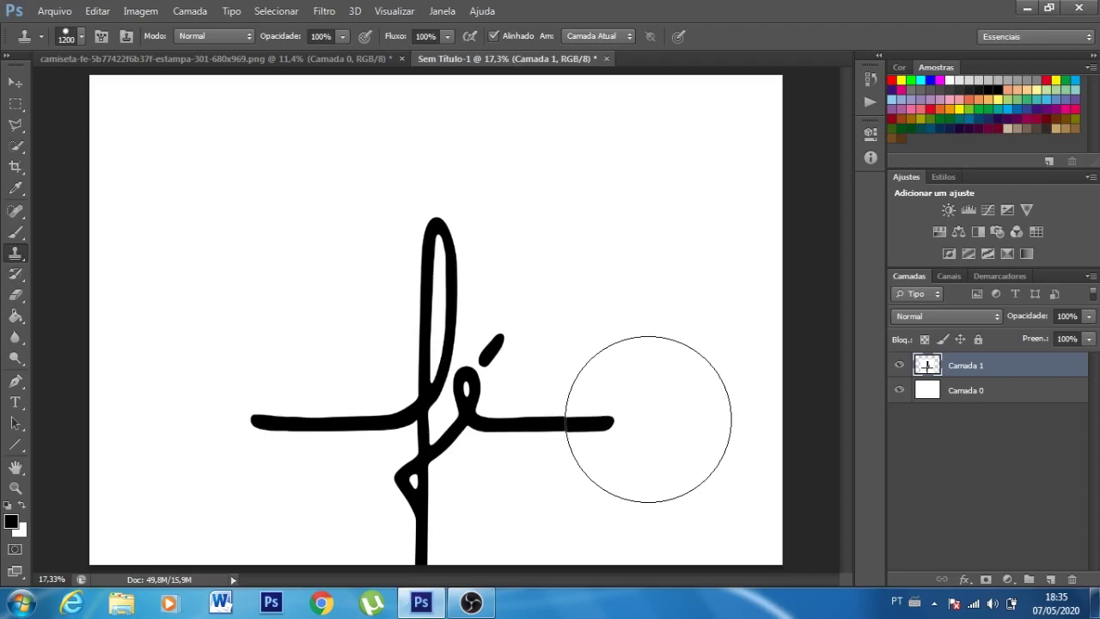
pyautogui.hotkey('ctrl', 'z')
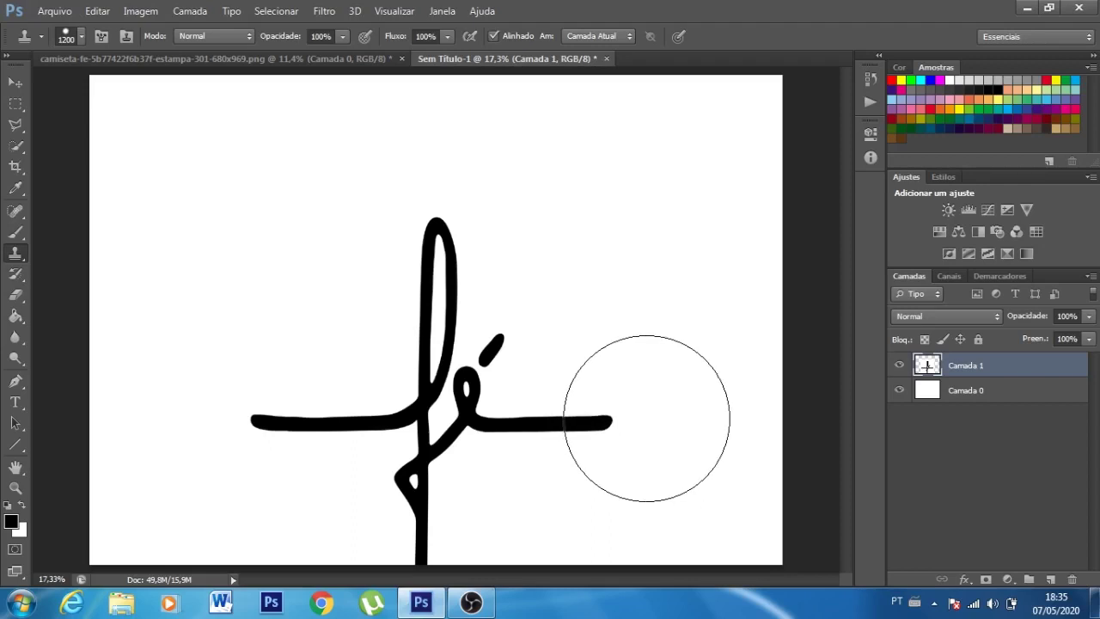
pyautogui.click(650, 418)
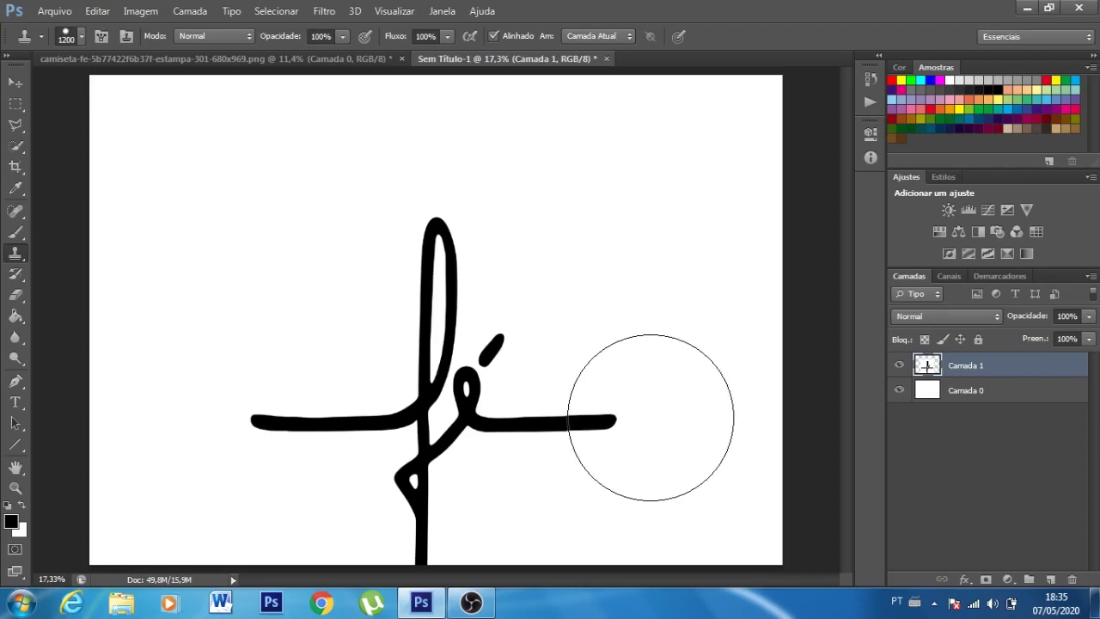
# Zoomed in, clone more stroke to fill notches and round off the right arm's tip.
pyautogui.hotkey('ctrl', '+')
pyautogui.hotkey('ctrl', '+')
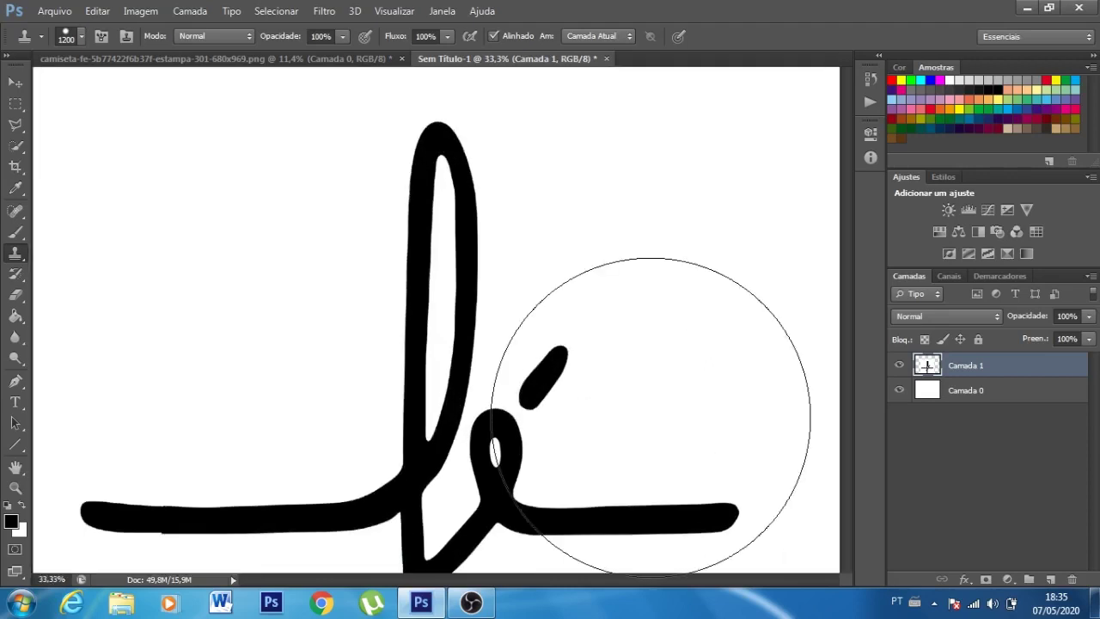
pyautogui.moveTo(650, 417)
pyautogui.mouseDown()
pyautogui.moveTo(592, 221)
pyautogui.moveTo(524, 236)
pyautogui.mouseUp()
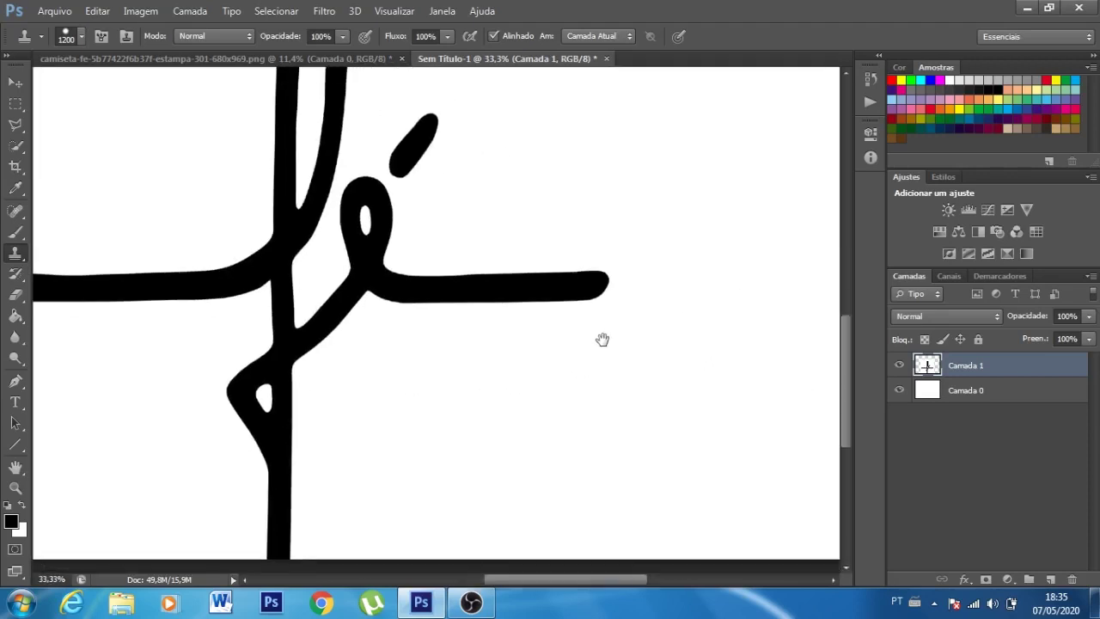
pyautogui.moveTo(601, 339); pyautogui.dragTo(535, 370)
pyautogui.moveTo(667, 397)
pyautogui.mouseDown()
pyautogui.moveTo(533, 564)
pyautogui.moveTo(619, 451)
pyautogui.moveTo(663, 298)
pyautogui.mouseUp()
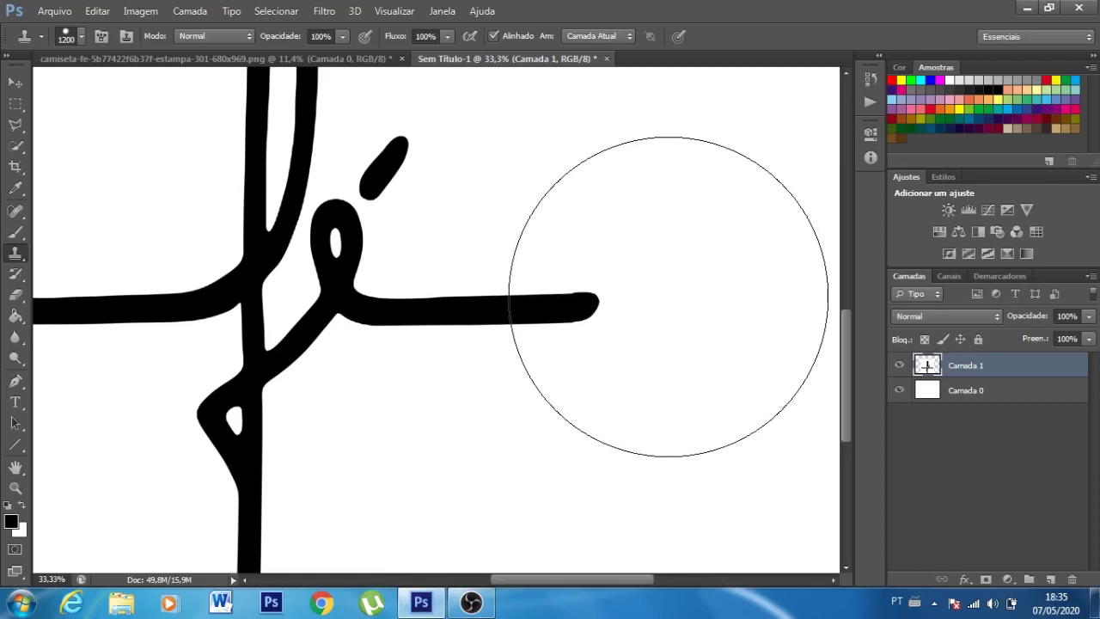
pyautogui.click(678, 298)
pyautogui.hotkey('ctrl', 'z')
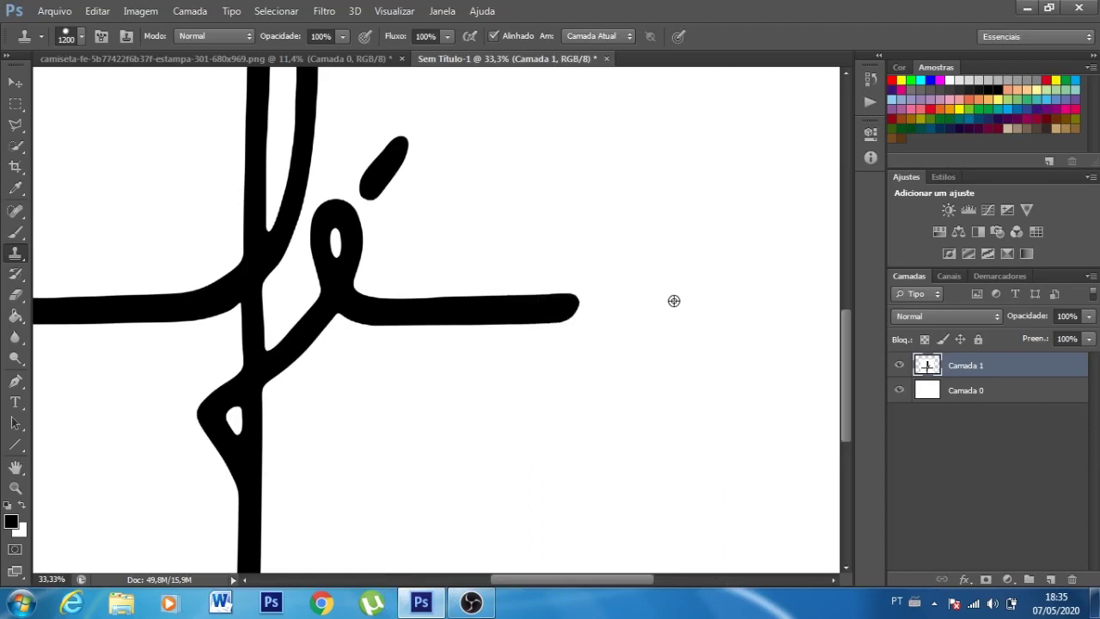
pyautogui.click(673, 300)
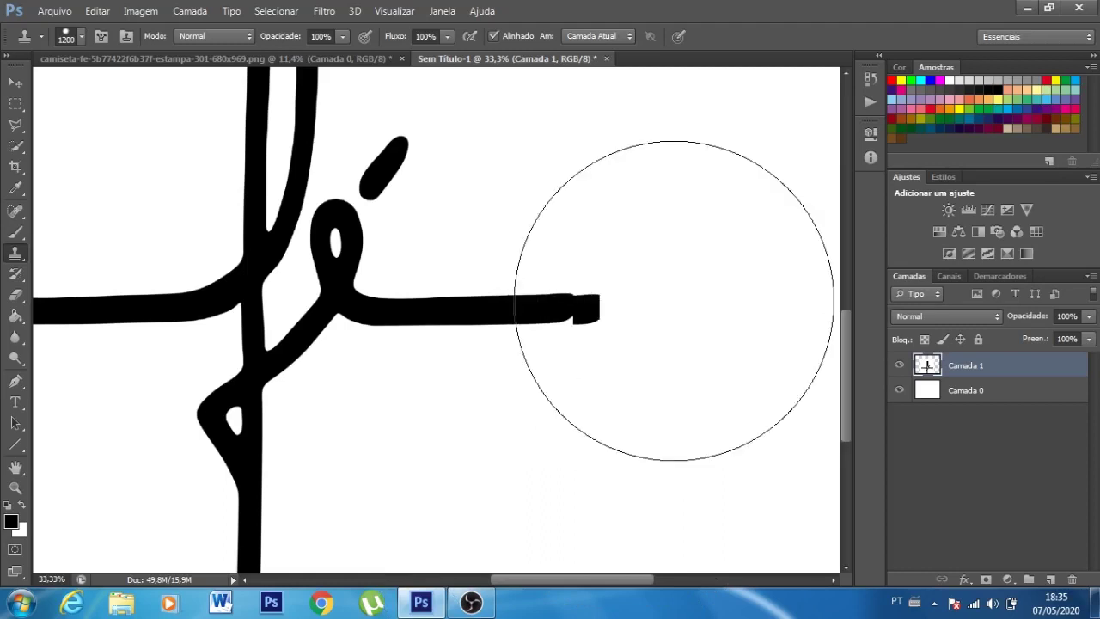
pyautogui.click(674, 300)
pyautogui.click(674, 298)
pyautogui.click(674, 297)
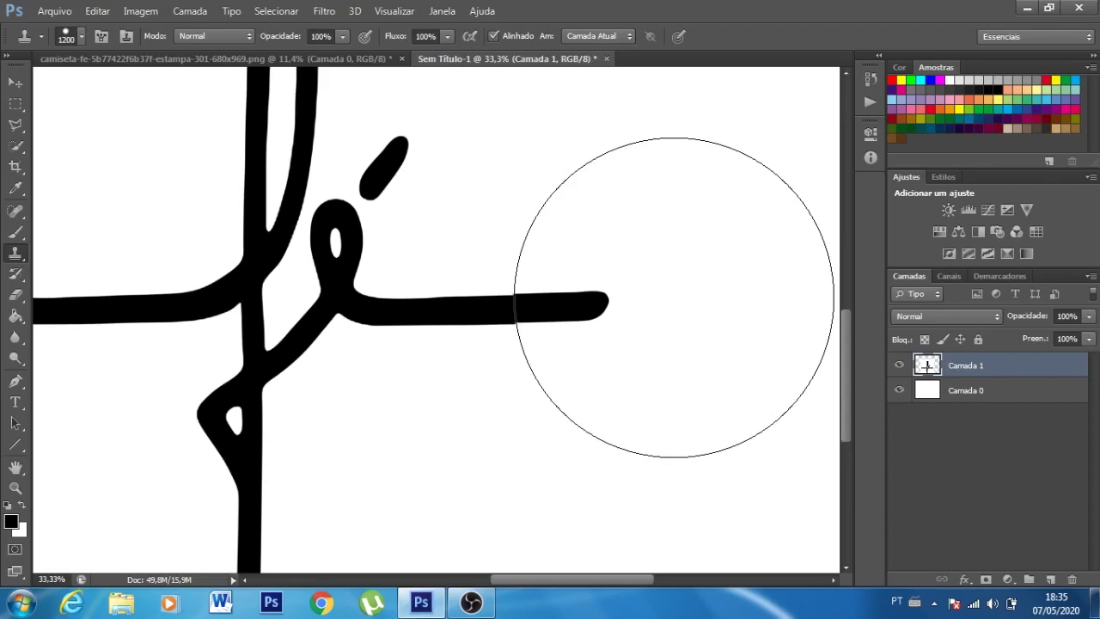
pyautogui.click(674, 299)
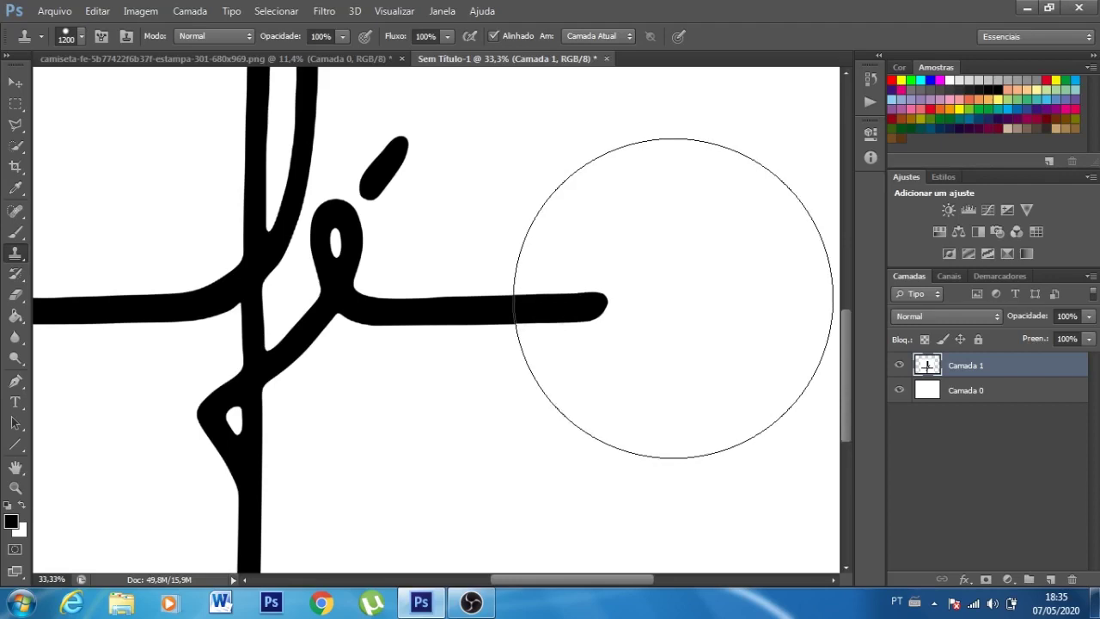
pyautogui.click(674, 297)
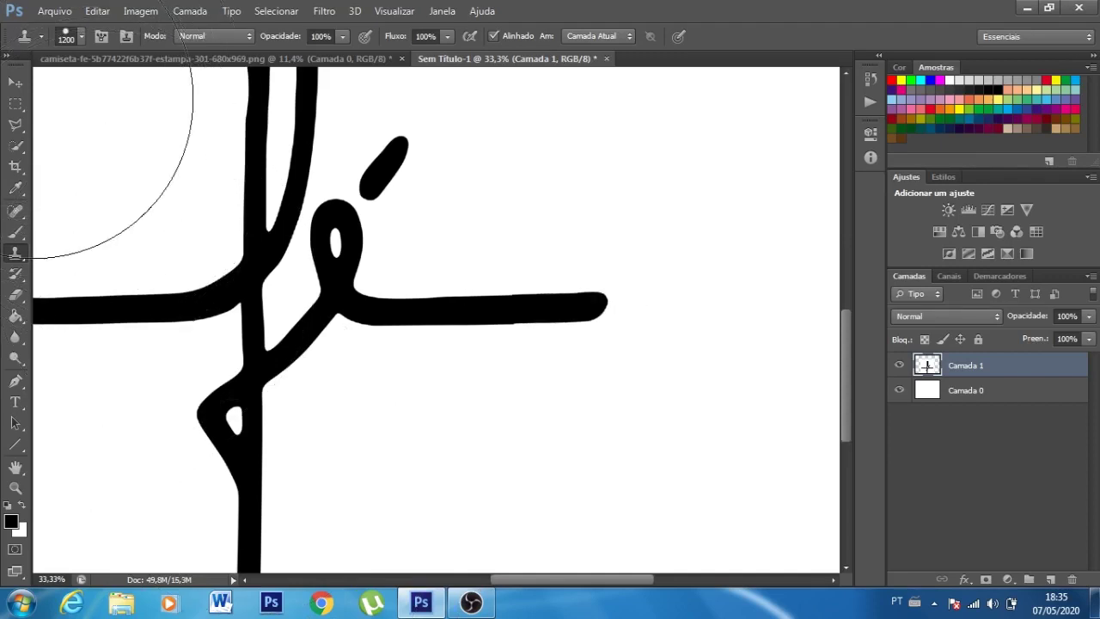
pyautogui.click(19, 83)
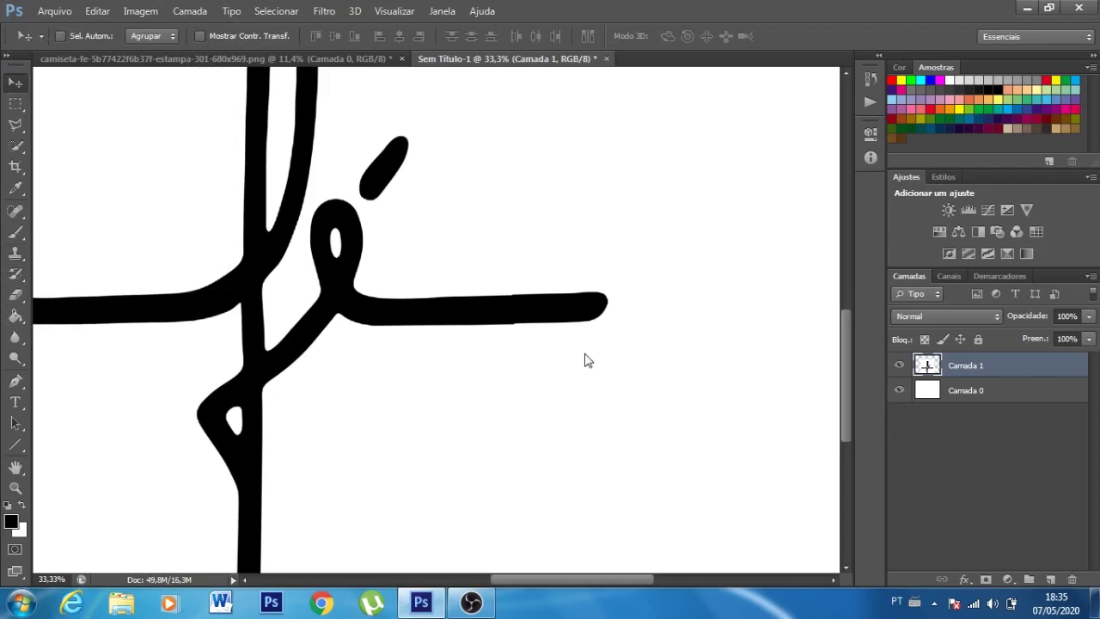
# Zoom to the right arm's seam and paint black to smooth its stepped top edge.
pyautogui.scroll(1, 584, 365)
pyautogui.scroll(1, 585, 365)
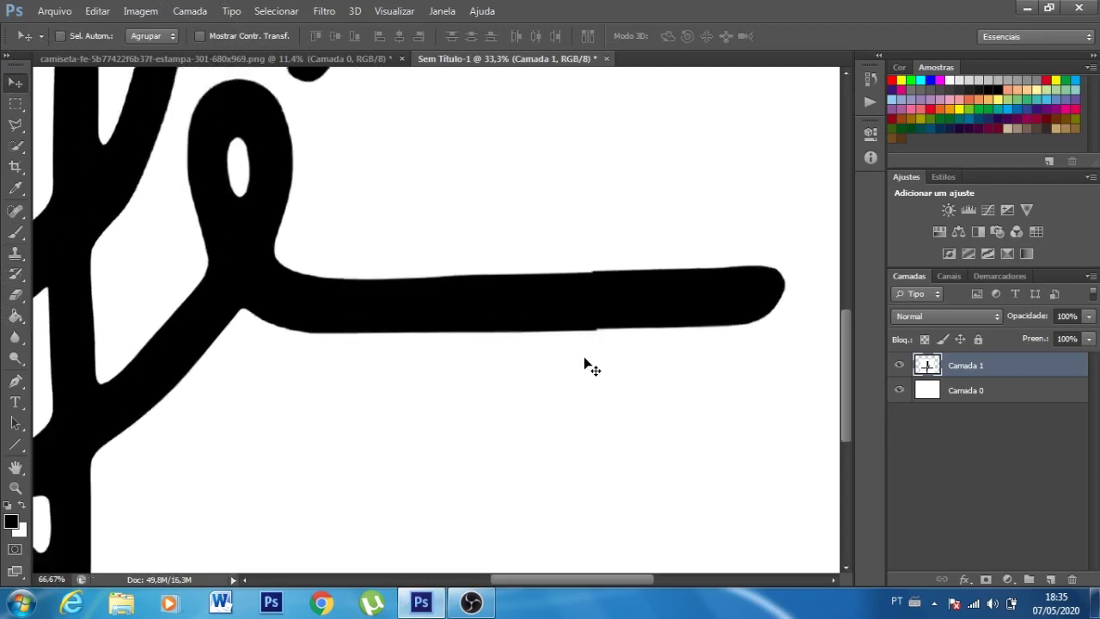
pyautogui.scroll(2, 585, 365)
pyautogui.scroll(1, 584, 366)
pyautogui.moveTo(584, 366); pyautogui.dragTo(145, 397)
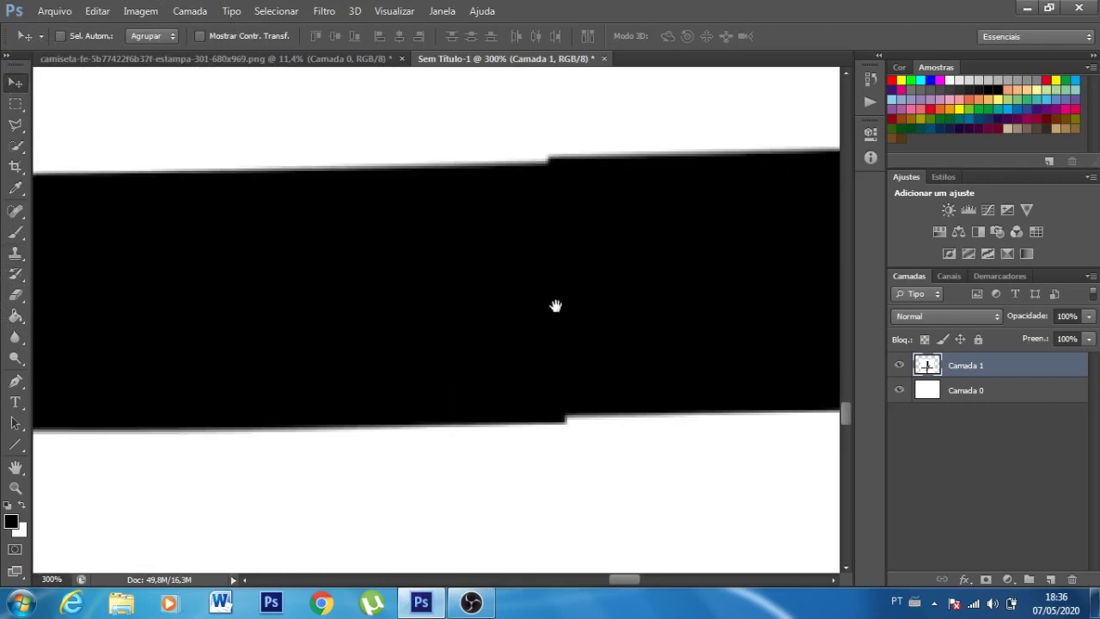
pyautogui.moveTo(619, 302)
pyautogui.mouseDown()
pyautogui.moveTo(576, 336)
pyautogui.moveTo(575, 321)
pyautogui.mouseUp()
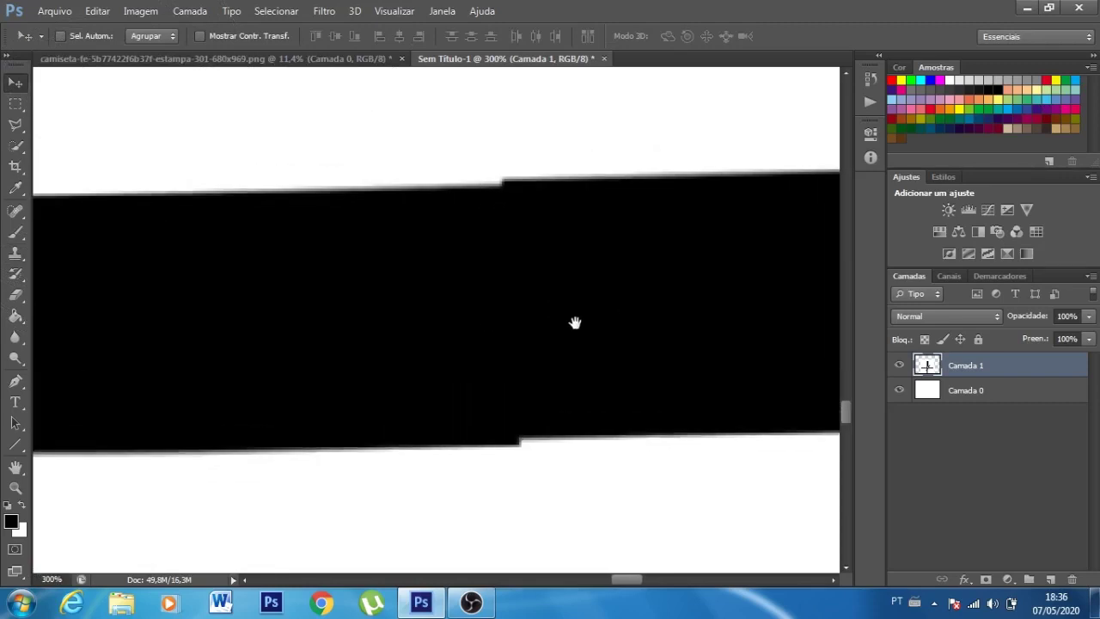
pyautogui.click(18, 234)
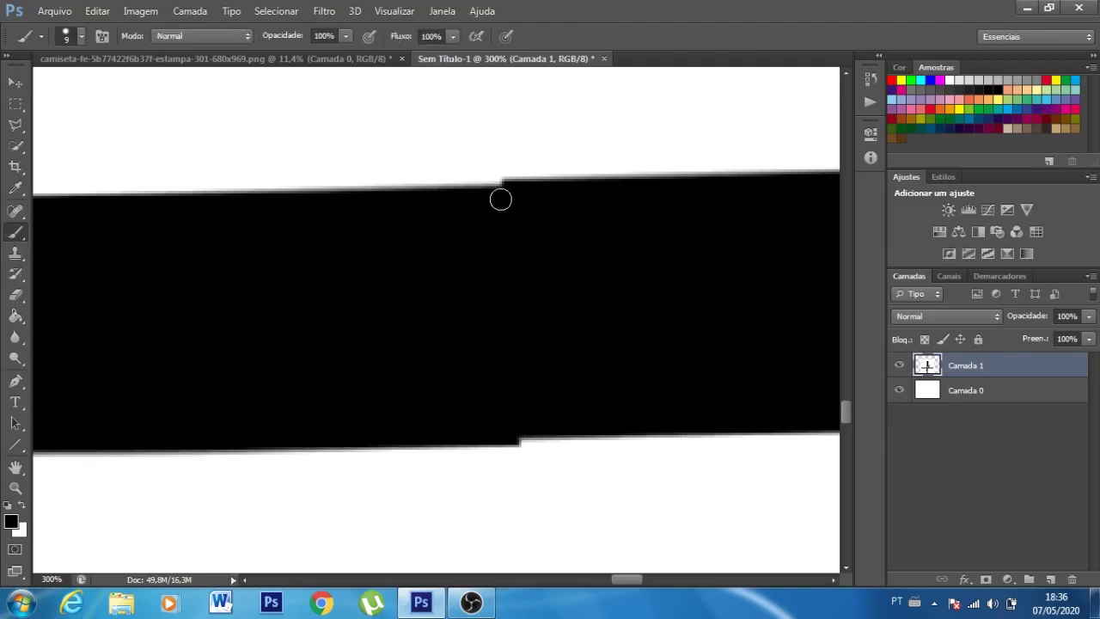
pyautogui.click(504, 186)
pyautogui.moveTo(502, 192)
pyautogui.mouseDown()
pyautogui.moveTo(353, 199)
pyautogui.moveTo(398, 196)
pyautogui.mouseUp()
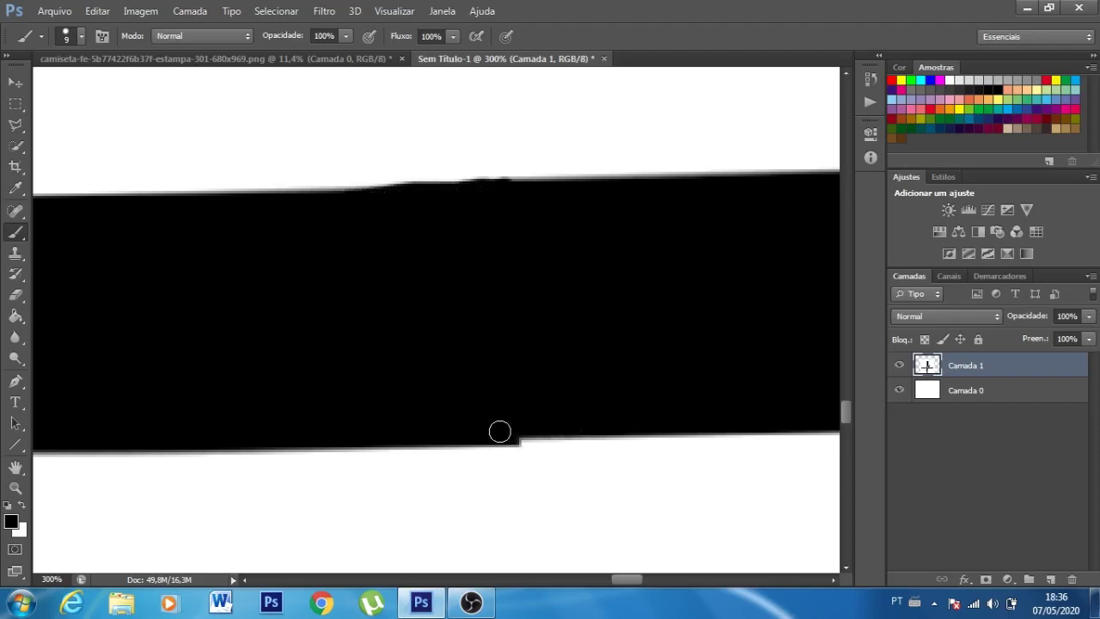
# Smooth the right arm's bottom edge with black strokes and fit the drawing on screen.
pyautogui.moveTo(513, 432); pyautogui.dragTo(674, 427)
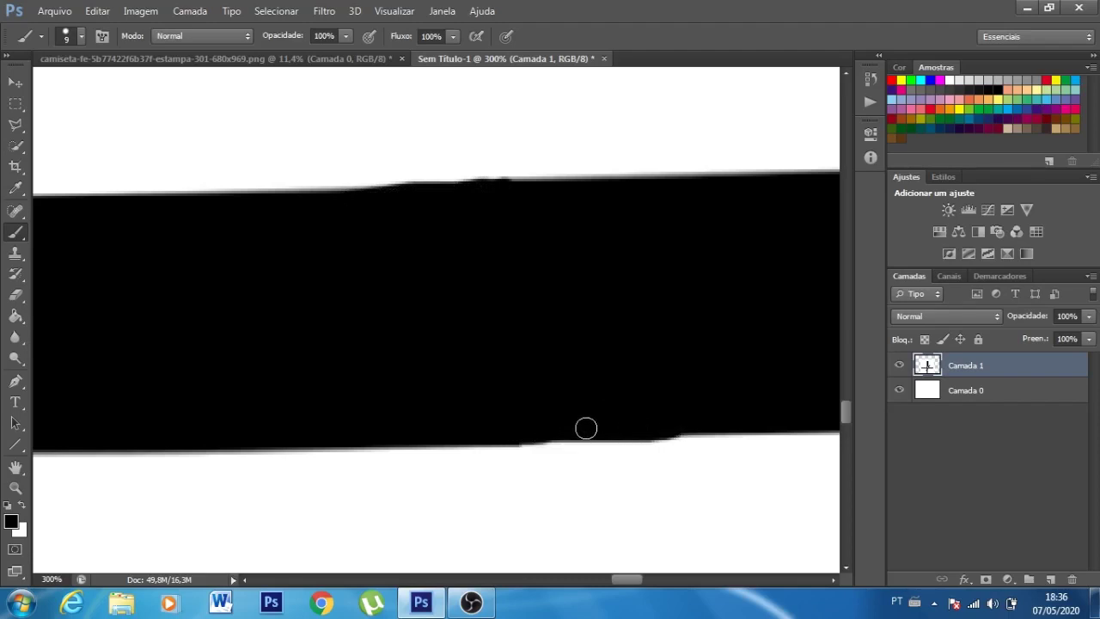
pyautogui.click(521, 435)
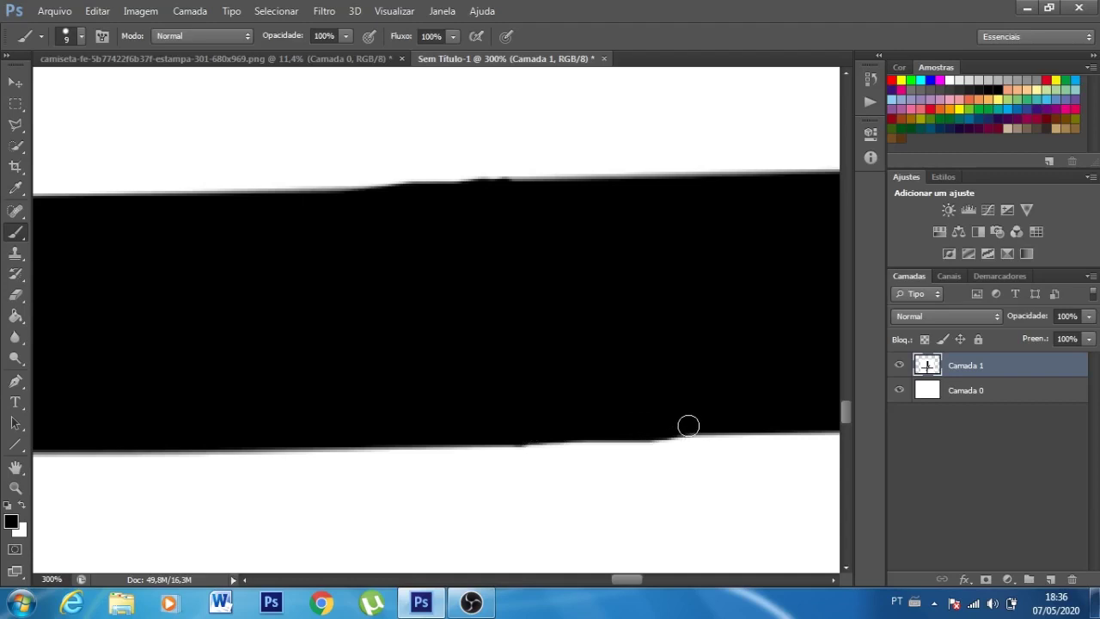
pyautogui.click(686, 425)
pyautogui.hotkey('ctrl', '0')
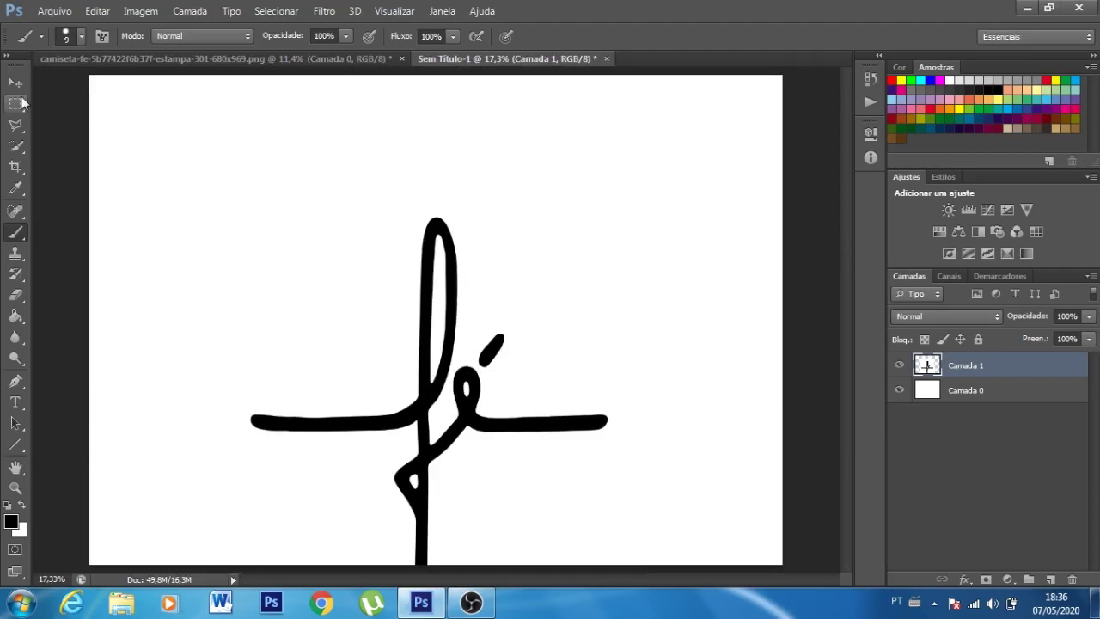
pyautogui.click(15, 82)
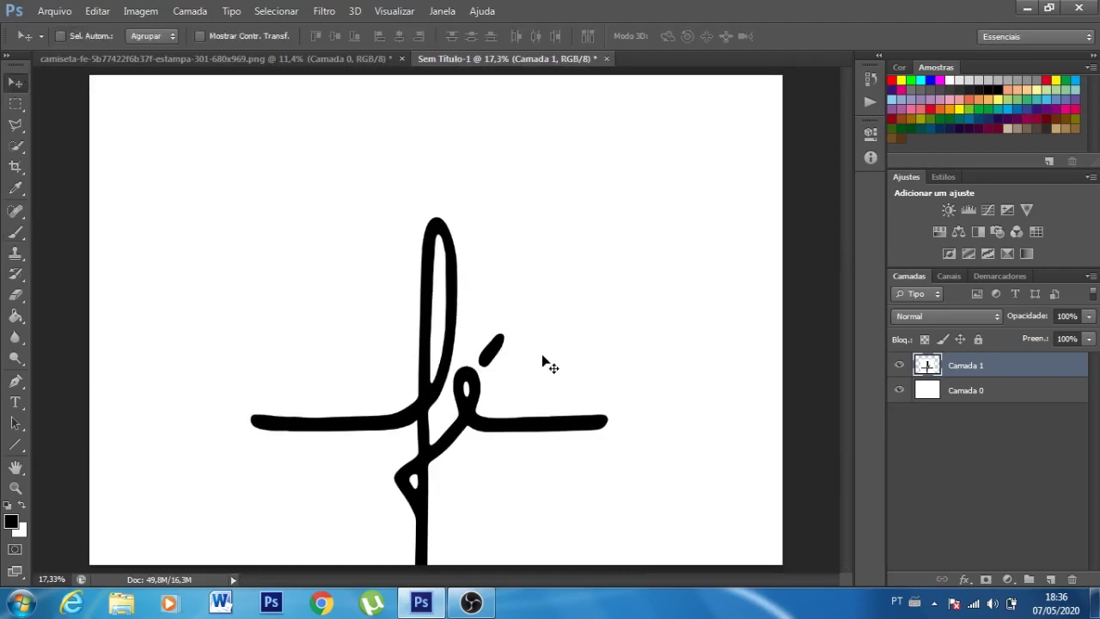
pyautogui.hotkey('ctrl', 't')
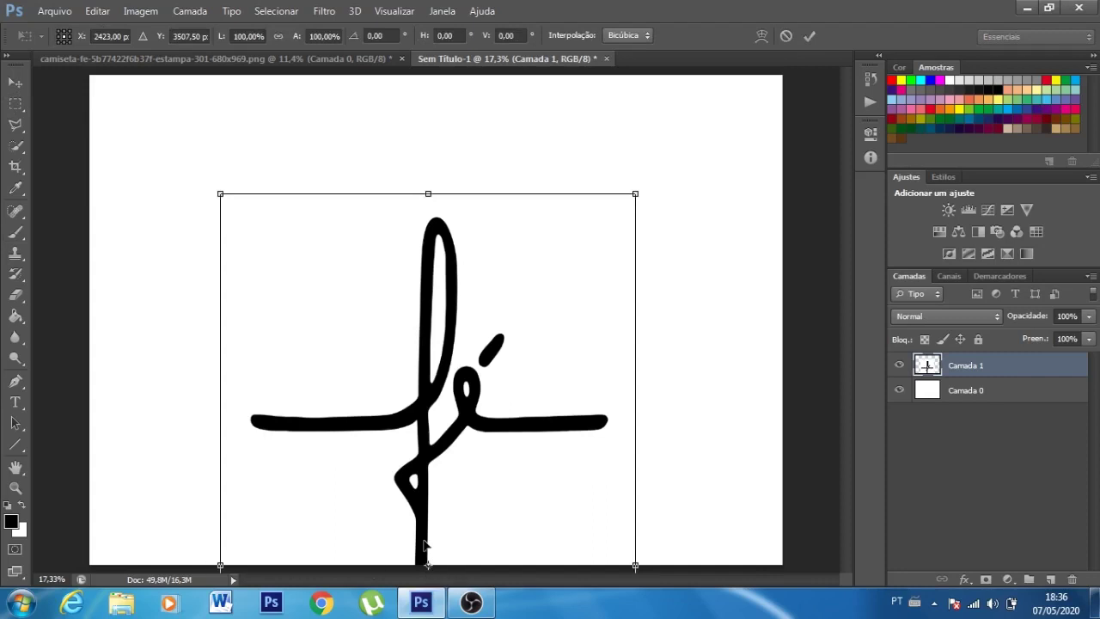
pyautogui.press('Return')
pyautogui.click(47, 12)
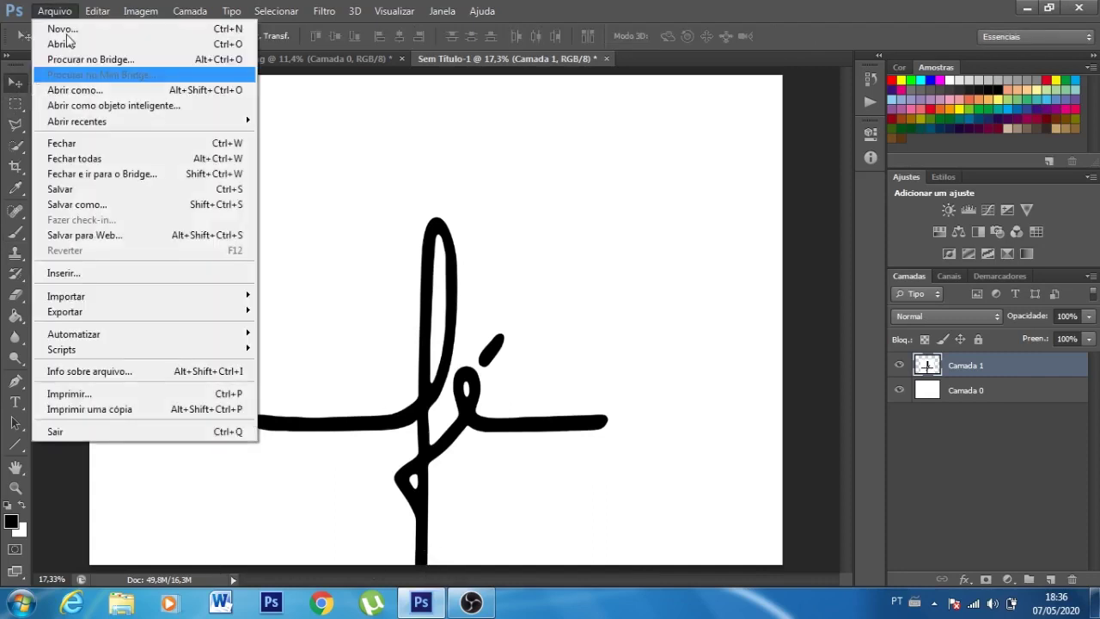
pyautogui.click(113, 206)
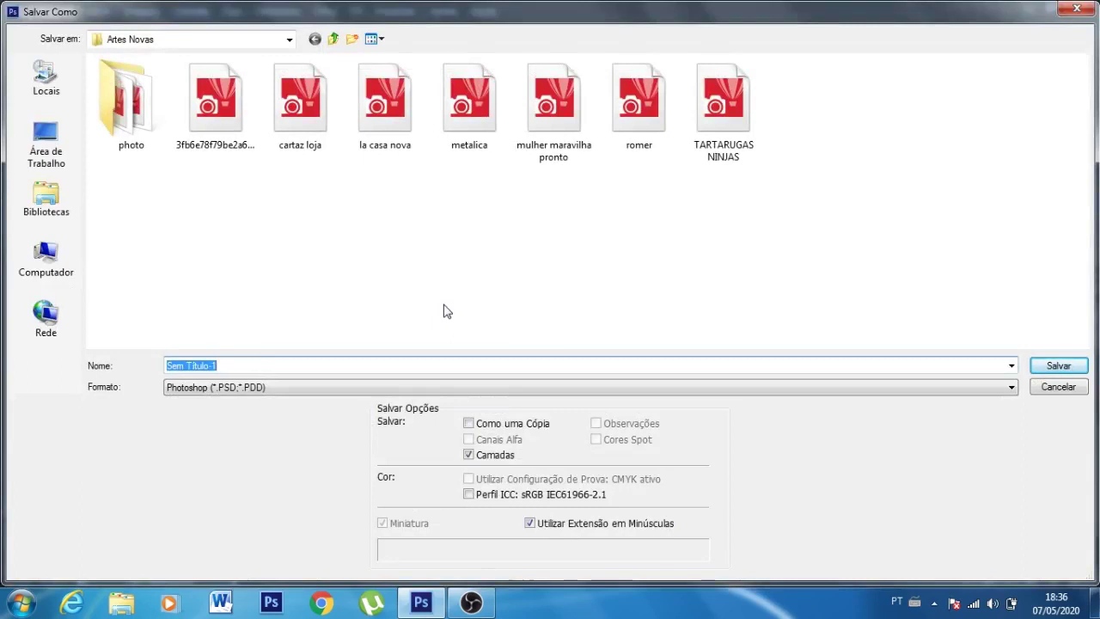
pyautogui.click(1059, 389)
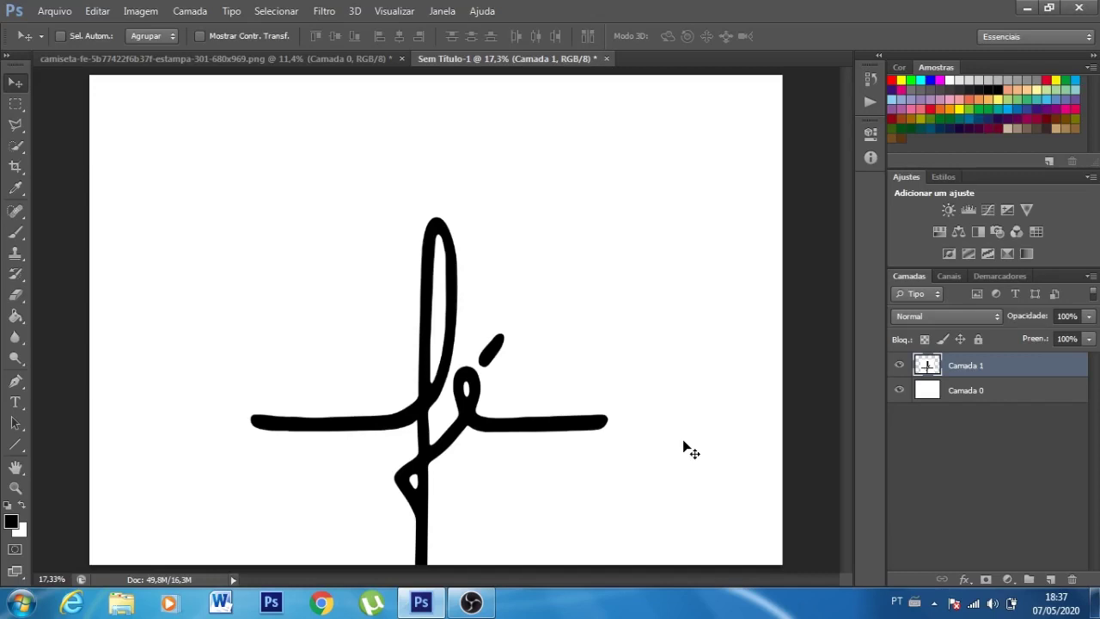
pyautogui.hotkey('ctrl', 't')
# Move the Camada 1 fé cross upward until only its black stem remains on the white canvas, then commit the transform.
pyautogui.moveTo(528, 528); pyautogui.dragTo(566, 160)
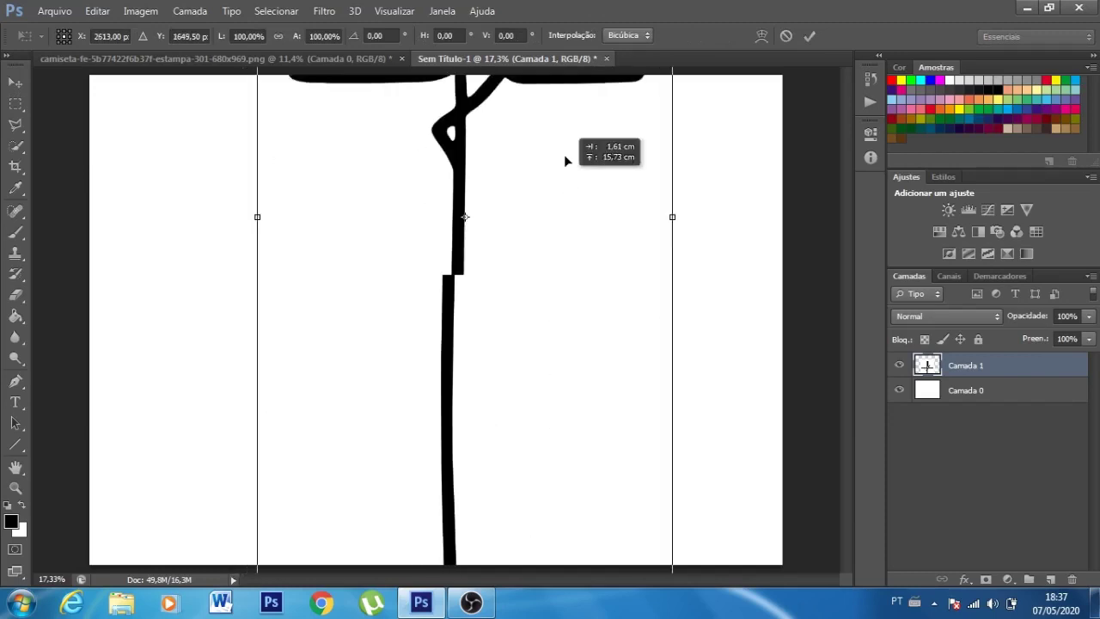
pyautogui.moveTo(566, 161)
pyautogui.mouseDown()
pyautogui.moveTo(504, 250)
pyautogui.moveTo(511, 242)
pyautogui.mouseUp()
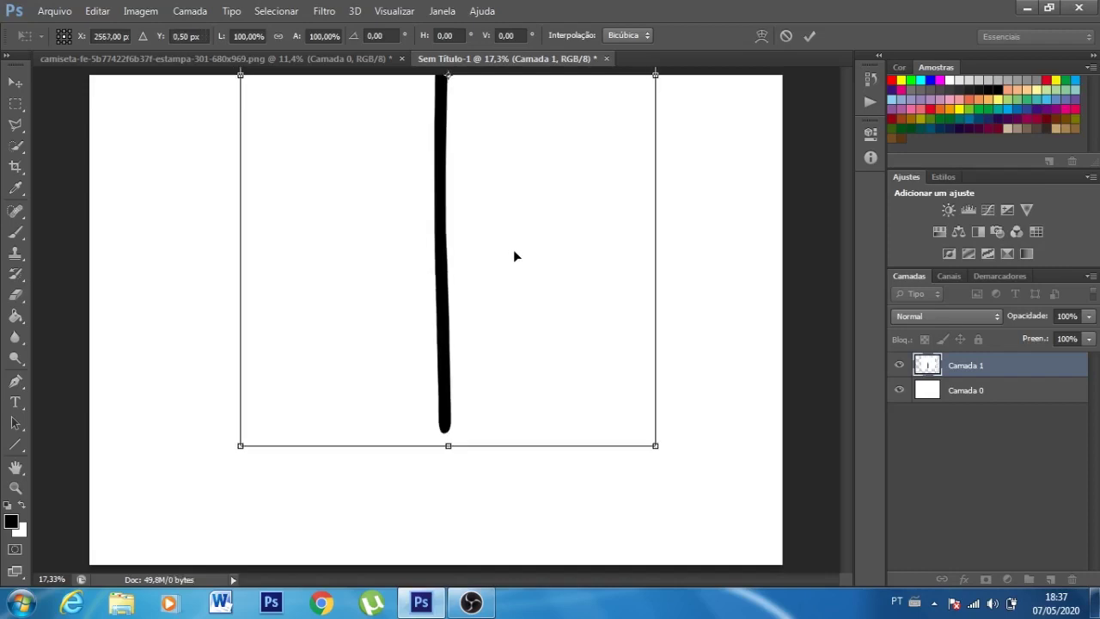
pyautogui.hotkey('ctrl', '-')
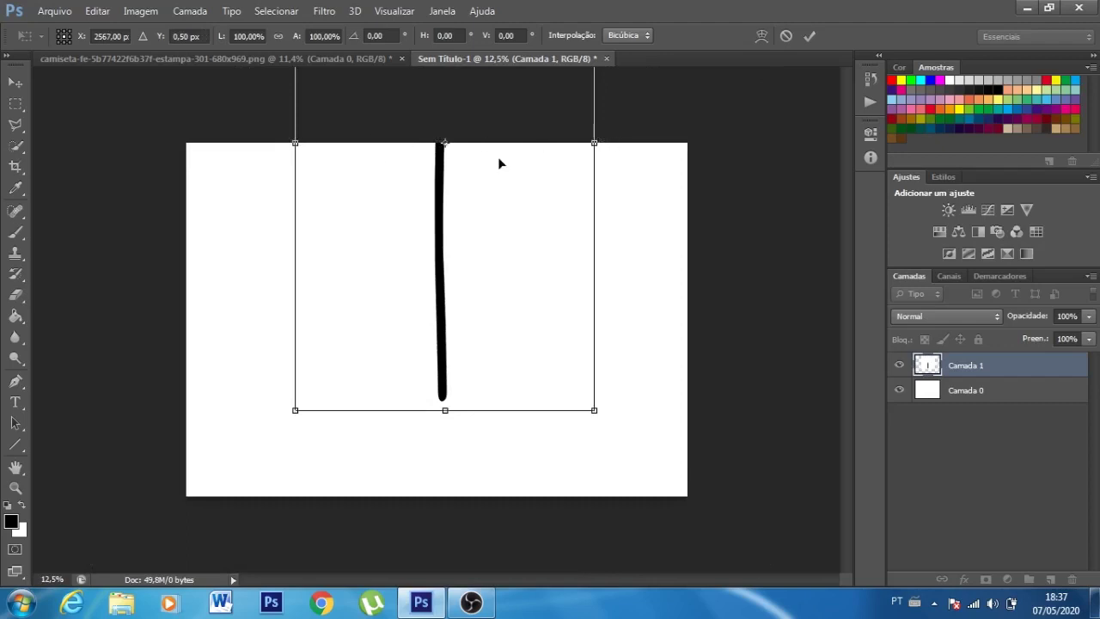
pyautogui.press('Return')
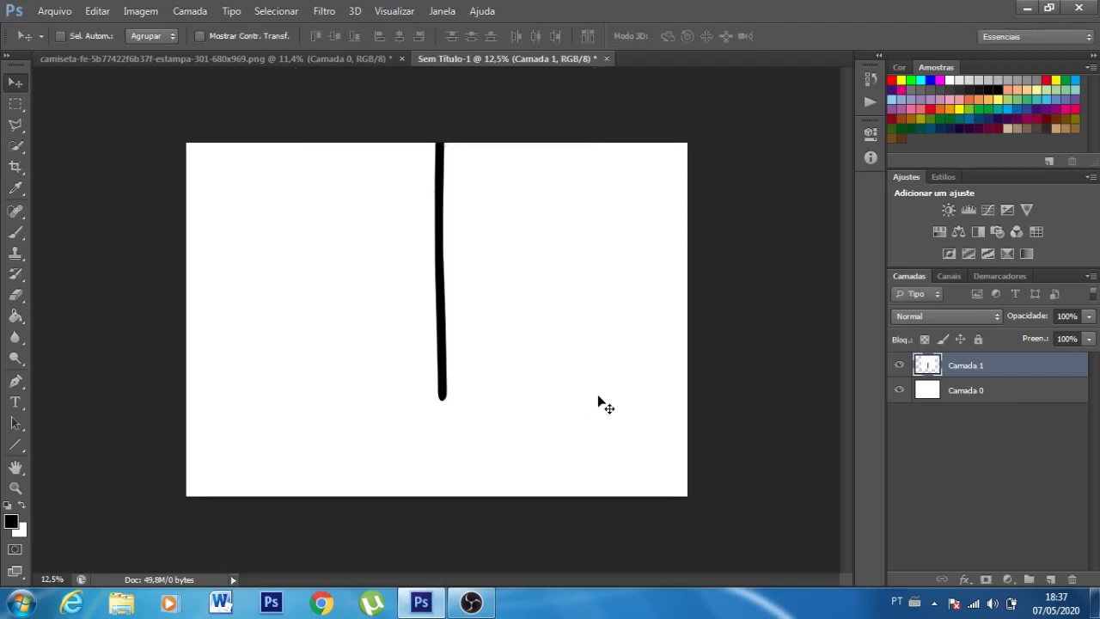
pyautogui.click(68, 11)
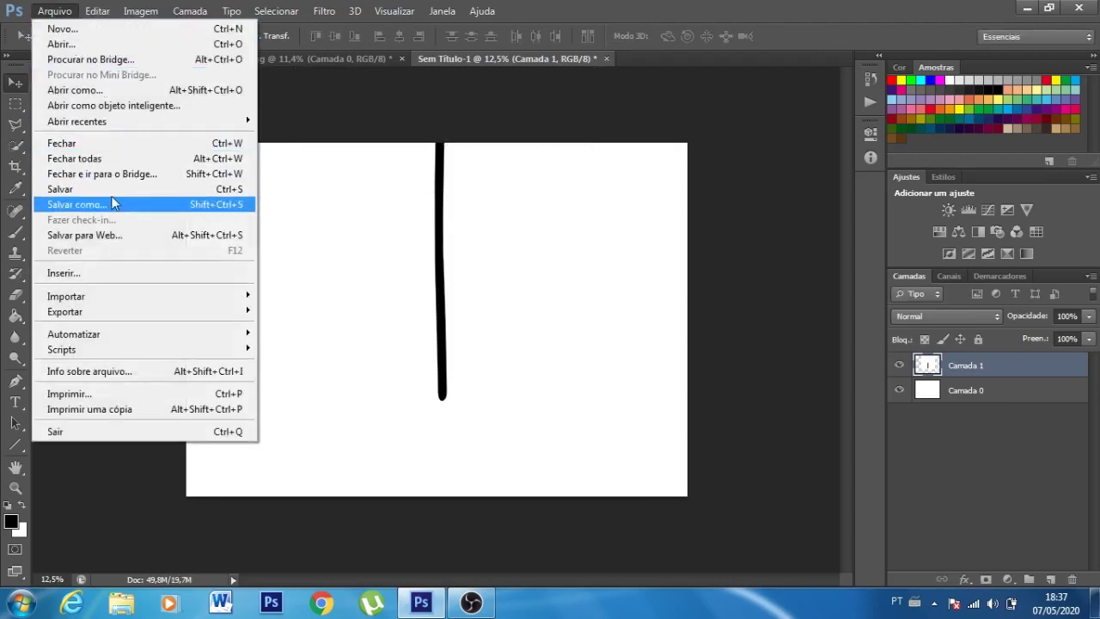
pyautogui.click(112, 205)
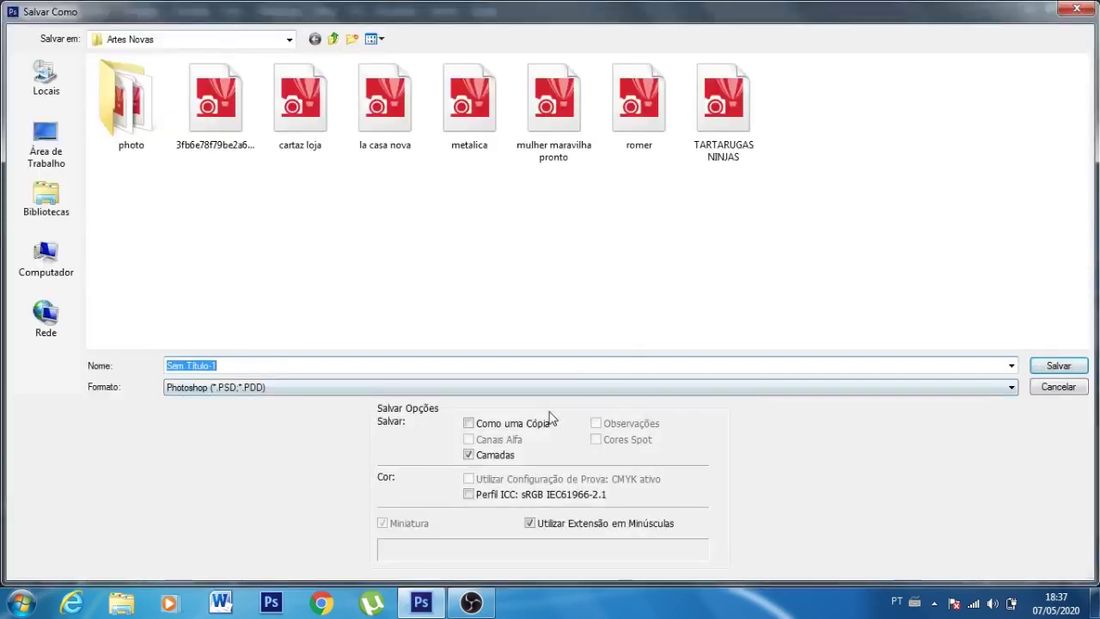
pyautogui.click(539, 391)
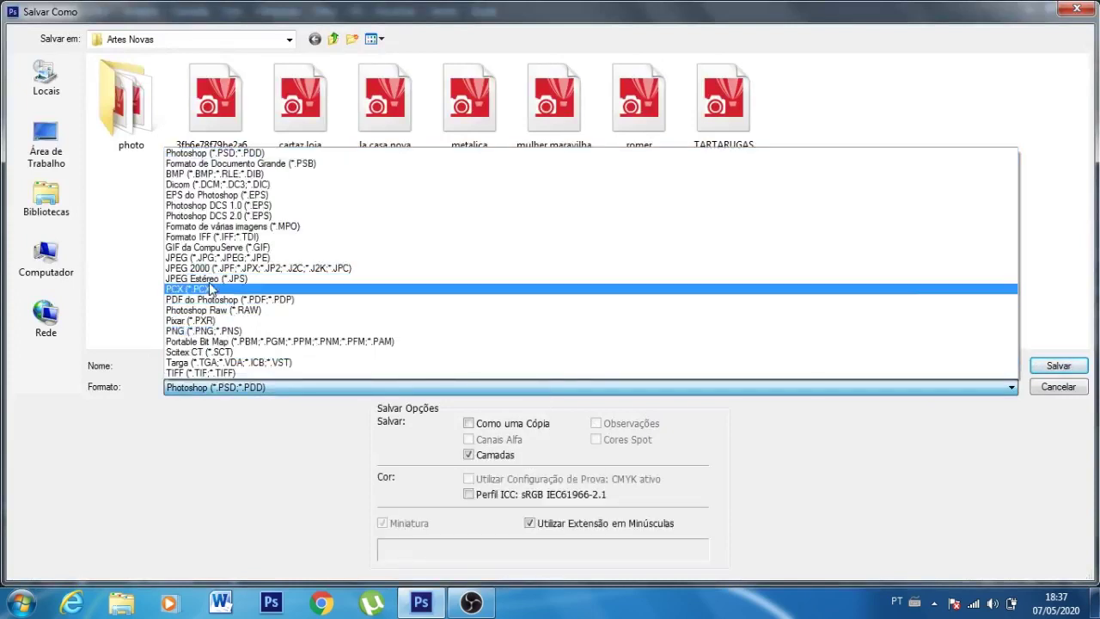
pyautogui.click(238, 299)
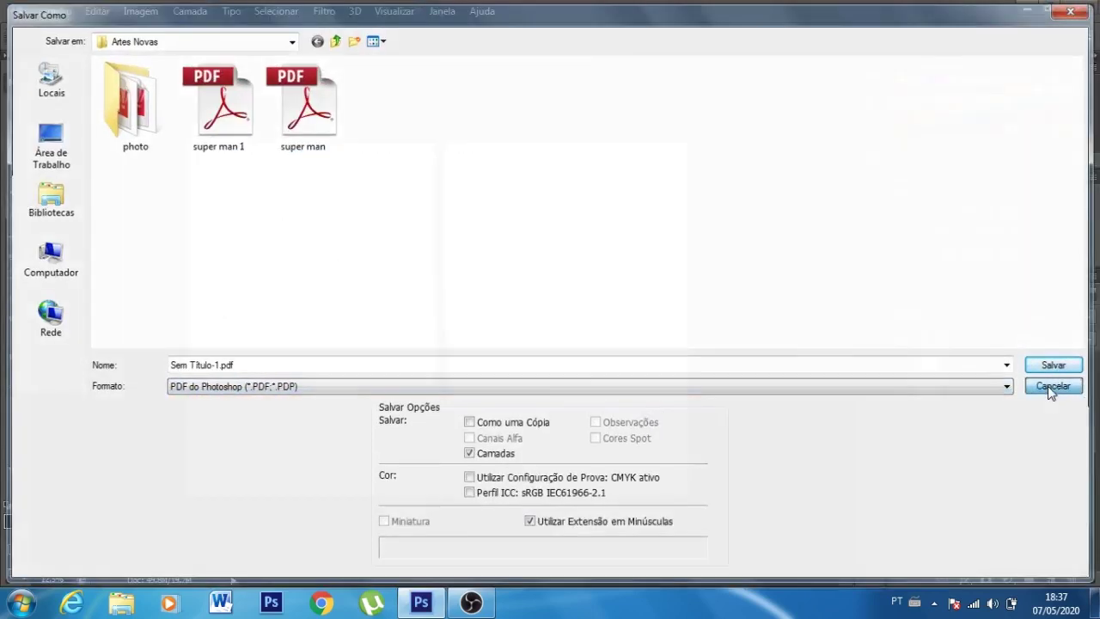
pyautogui.click(1052, 387)
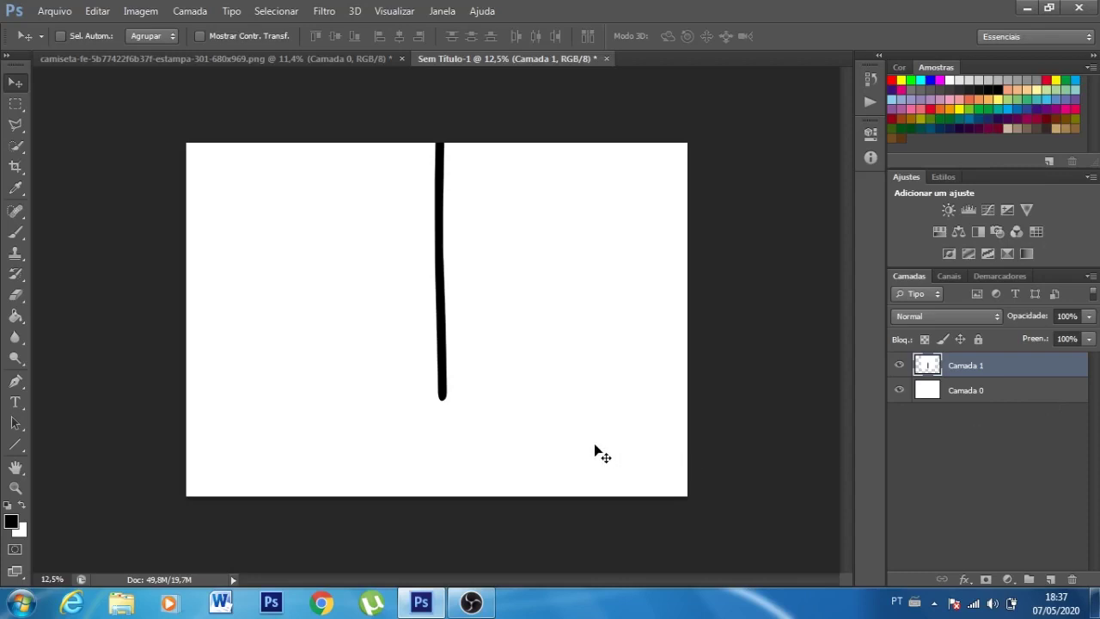